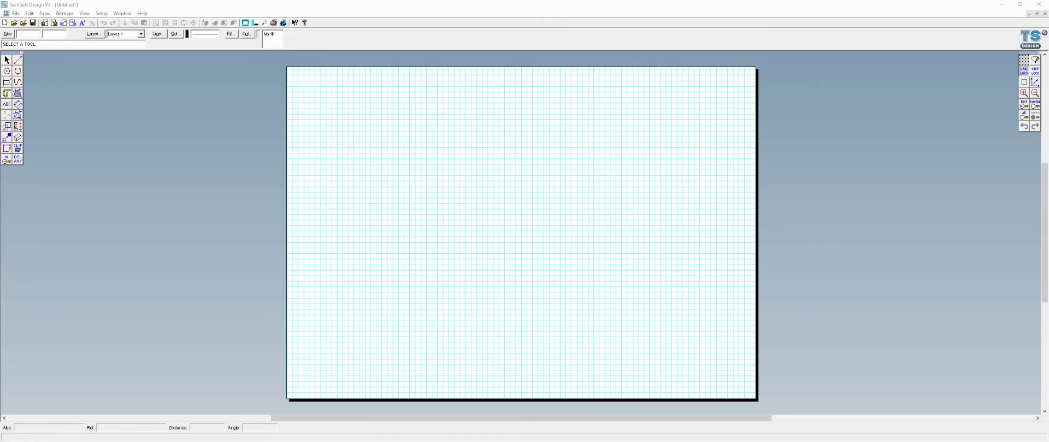
Switch to the browser, open the MakerCase site from the search results and choose the Basic Box generator.
{"action": "key", "text": "alt+Tab"}
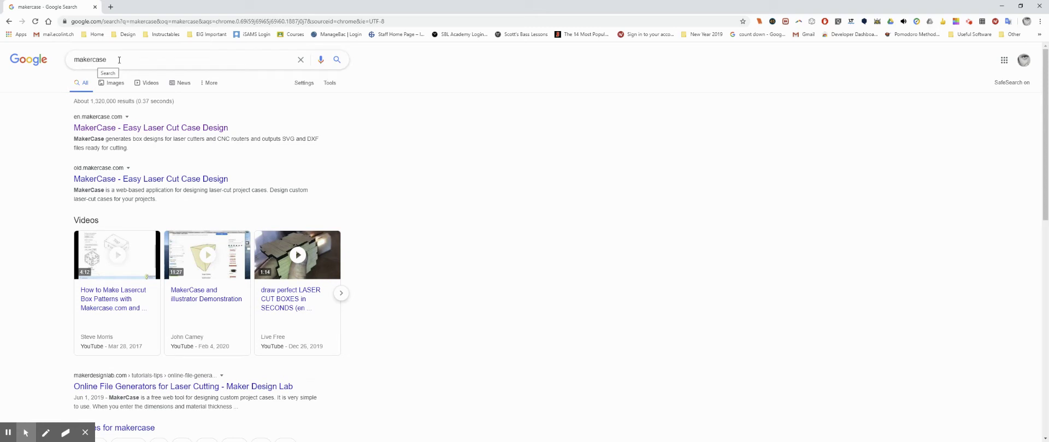
{"action": "left_click", "coordinate": [156, 128]}
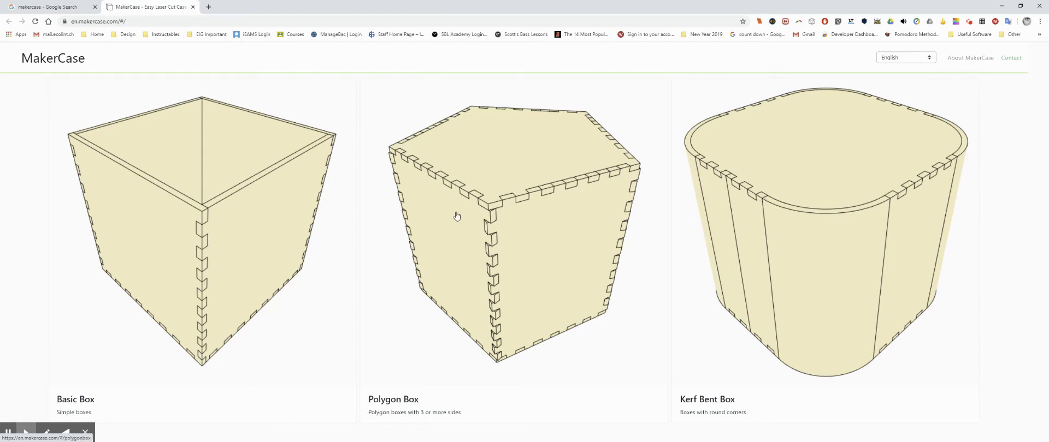
{"action": "left_click", "coordinate": [236, 213]}
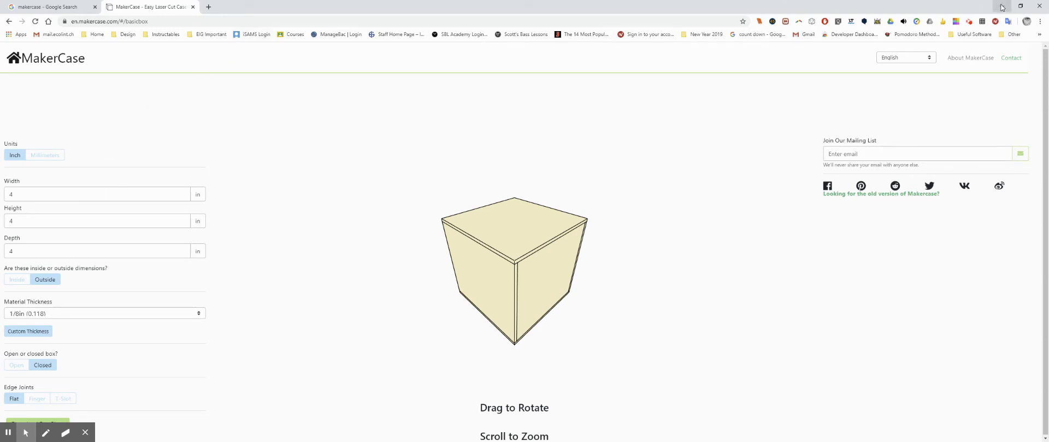
Switch to TechSoft Design and set the drawing layout to the standard size ISO A4 (297mm x 210mm).
{"action": "left_click_drag", "start_coordinate": [265, 9], "coordinate": [1048, 99]}
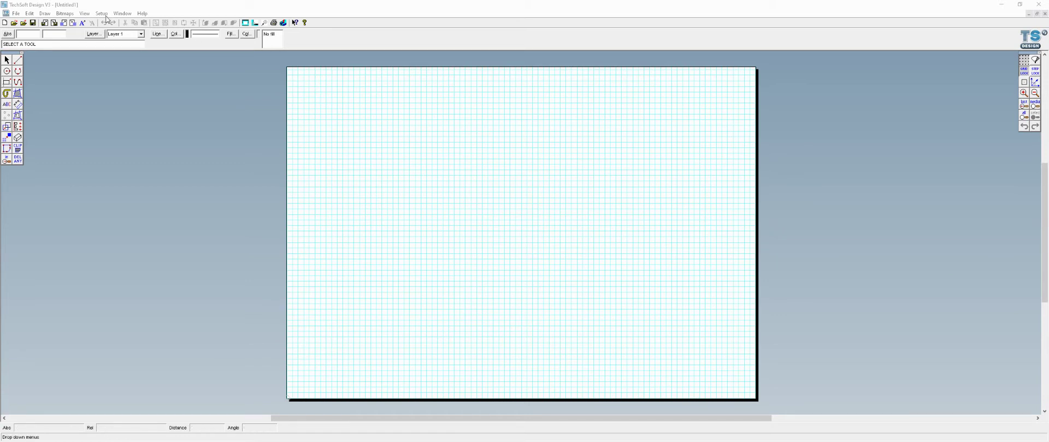
{"action": "left_click", "coordinate": [104, 14]}
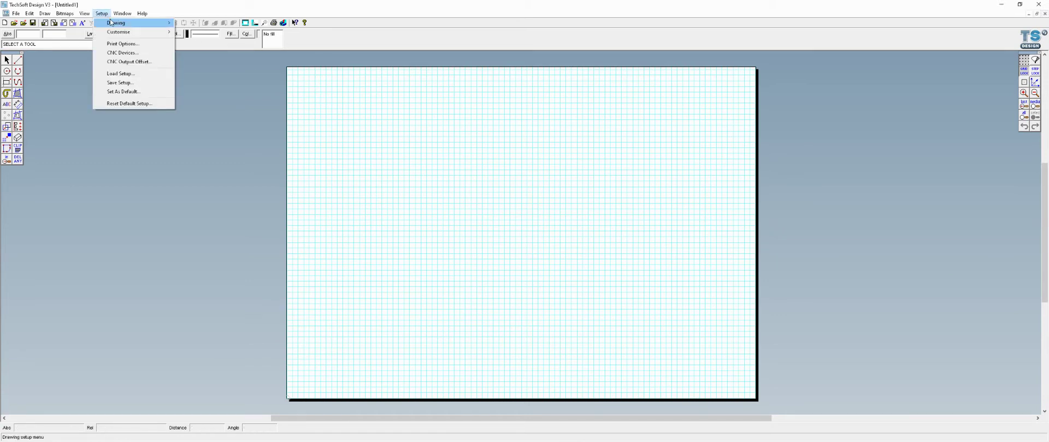
{"action": "mouse_move", "coordinate": [122, 26]}
{"action": "left_click", "coordinate": [192, 23]}
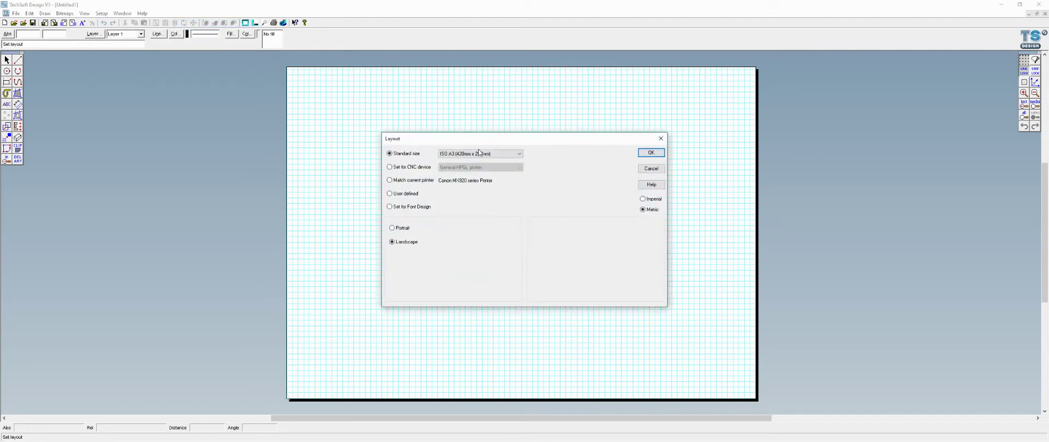
{"action": "left_click", "coordinate": [481, 154]}
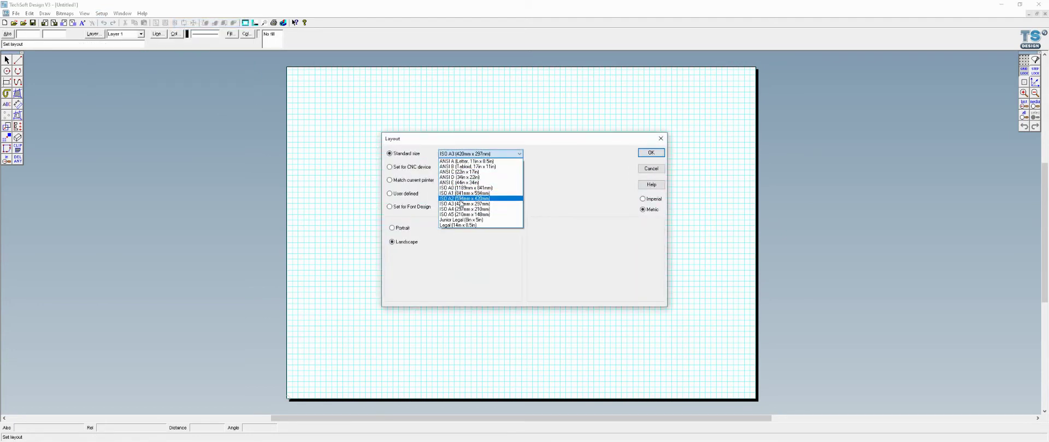
{"action": "left_click", "coordinate": [463, 209]}
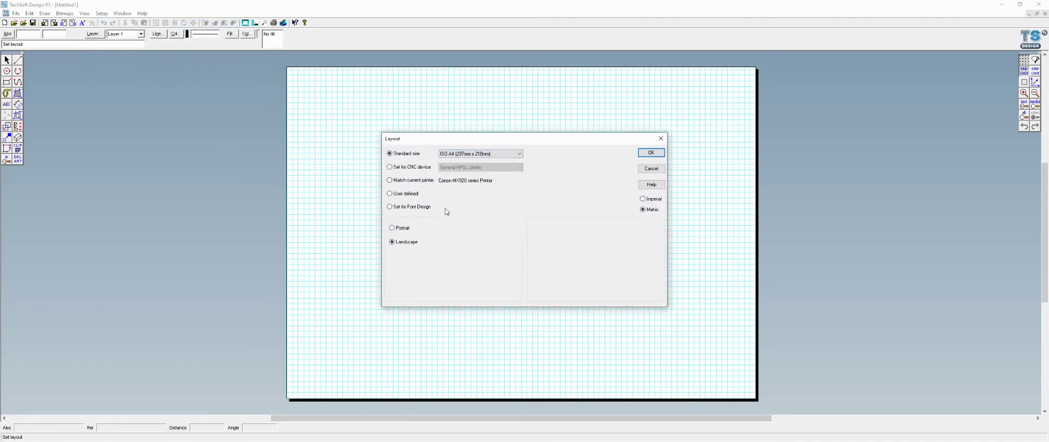
{"action": "left_click", "coordinate": [643, 154]}
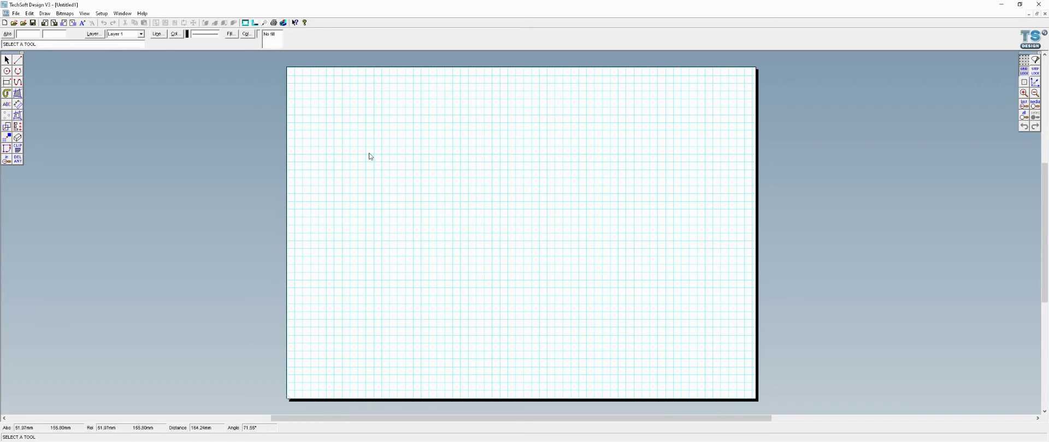
Try to dimension the page's lower edge with a parallel dimension placed below the sheet, and undo it.
{"action": "scroll", "coordinate": [492, 212], "scroll_direction": "down", "scroll_amount": 2}
{"action": "scroll", "coordinate": [491, 211], "scroll_direction": "up", "scroll_amount": 1}
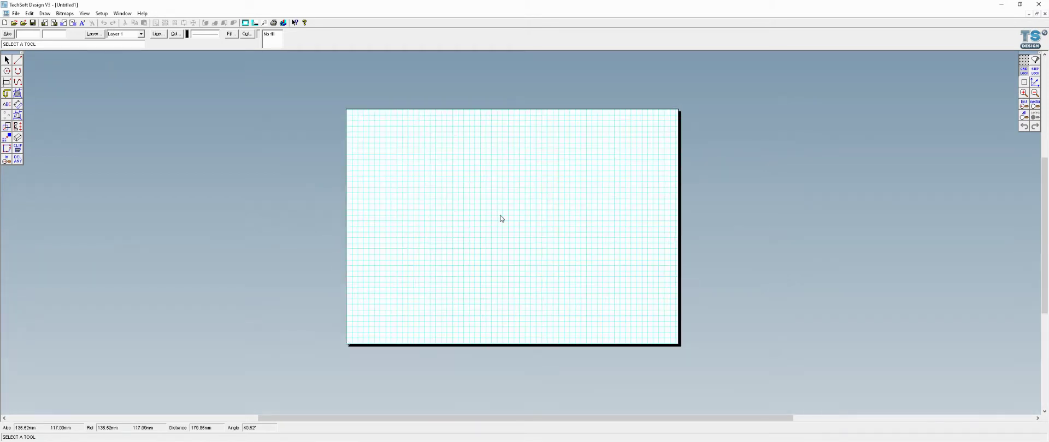
{"action": "scroll", "coordinate": [543, 244], "scroll_direction": "up", "scroll_amount": 1}
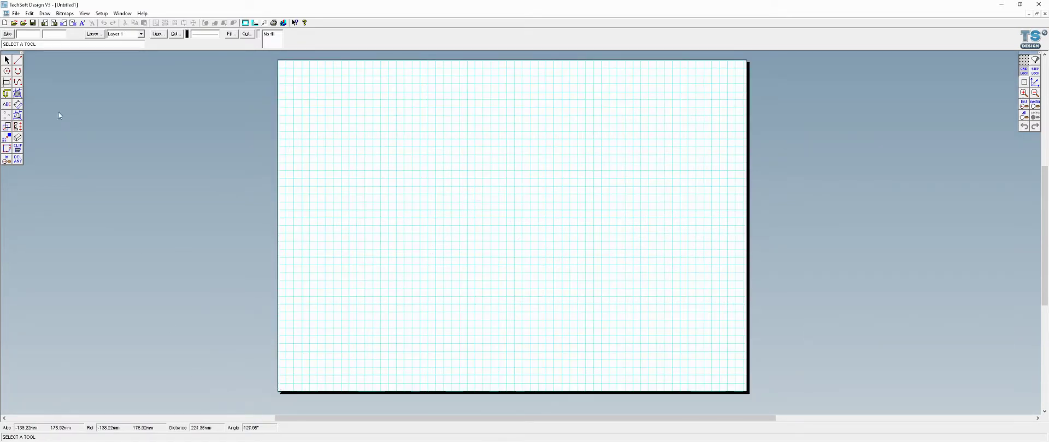
{"action": "left_click", "coordinate": [18, 104]}
{"action": "left_click", "coordinate": [278, 391]}
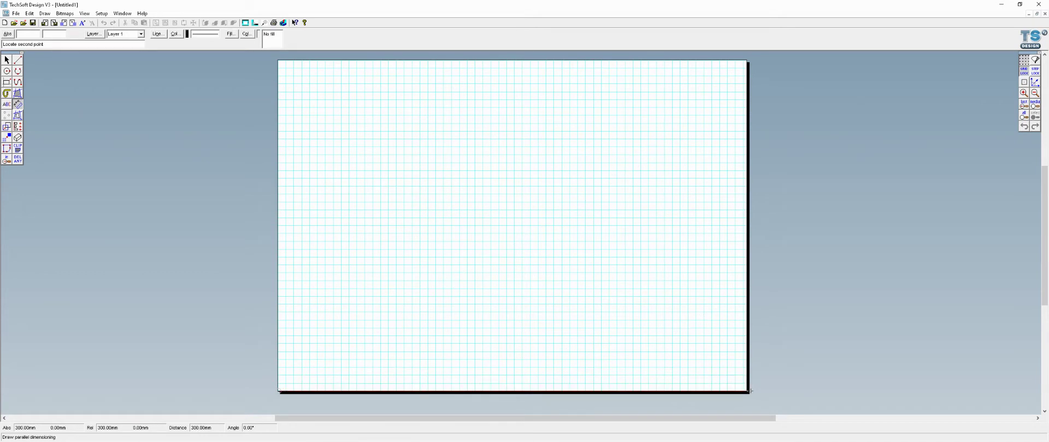
{"action": "left_click", "coordinate": [742, 392]}
{"action": "left_click", "coordinate": [727, 406]}
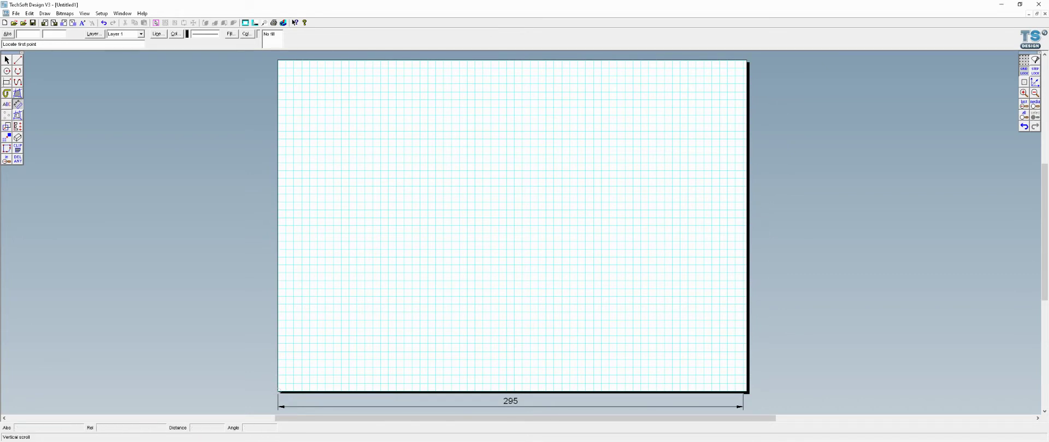
{"action": "left_click", "coordinate": [1024, 127]}
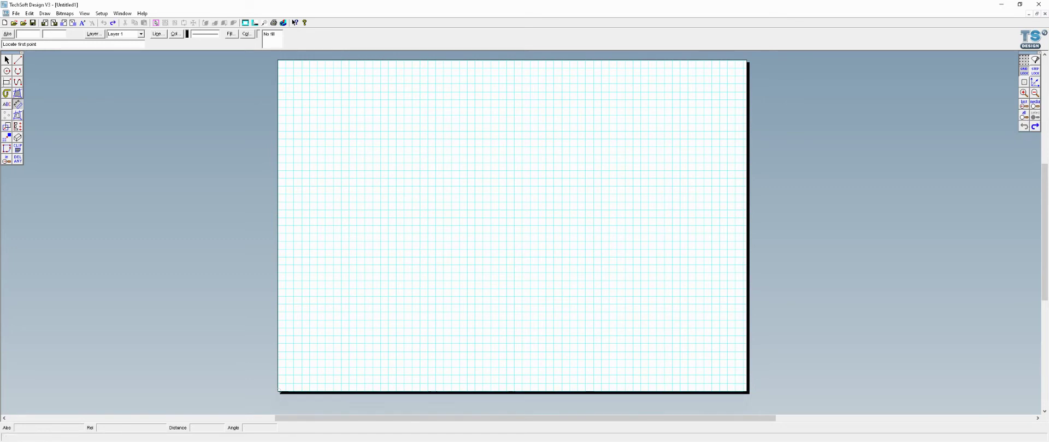
Dimension the page's left edge from the lower to the upper corner, placing the dimension line about 20 mm outside the sheet.
{"action": "left_click_drag", "start_coordinate": [1048, 64], "coordinate": [628, 61]}
{"action": "double_click", "coordinate": [628, 61]}
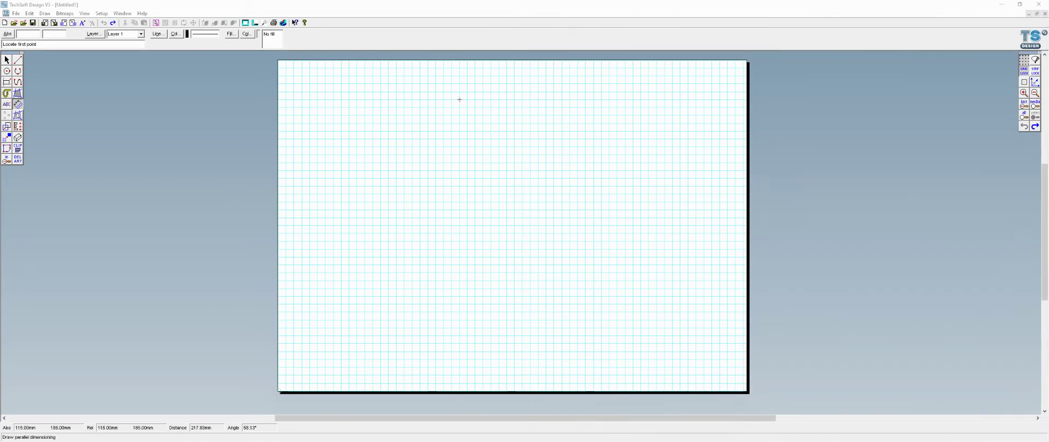
{"action": "left_click", "coordinate": [278, 391]}
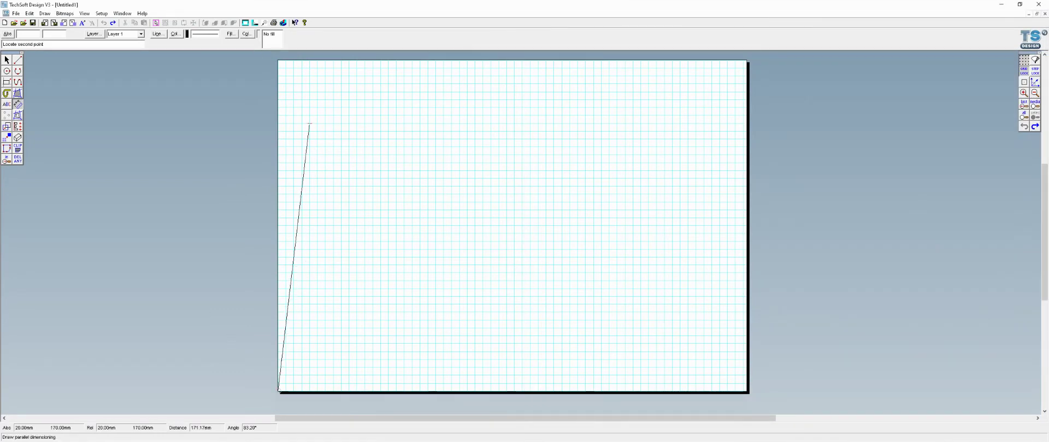
{"action": "left_click", "coordinate": [278, 60]}
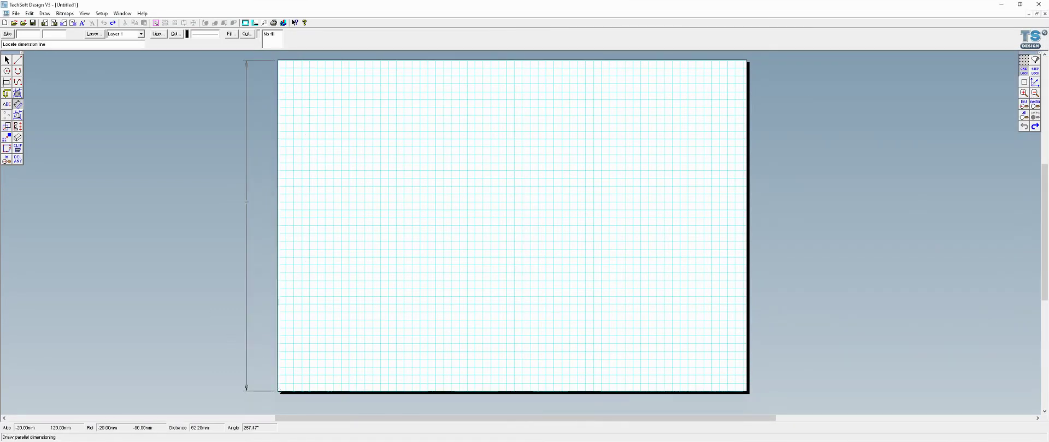
{"action": "left_click", "coordinate": [246, 230]}
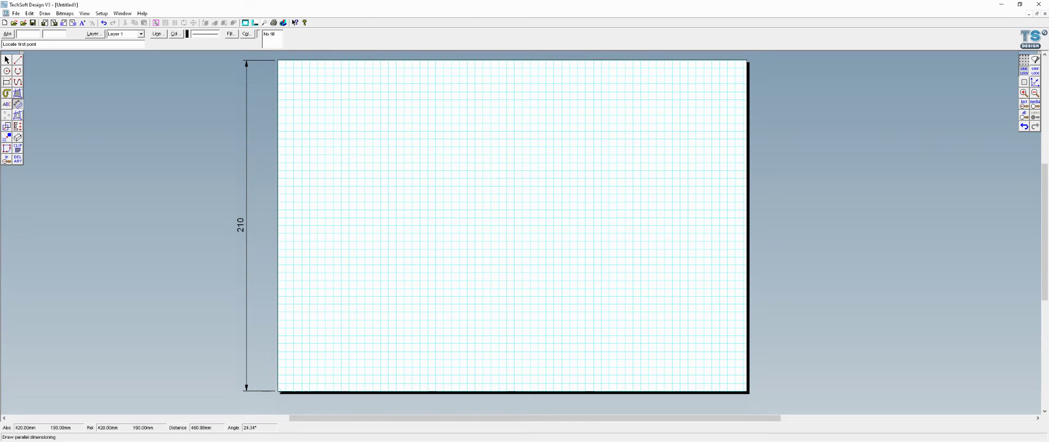
Switch to MakerCase in the browser, change the units to millimeters and set the box's width, height and depth to 100 mm.
{"action": "mouse_move", "coordinate": [1048, 87]}
{"action": "left_mouse_down"}
{"action": "mouse_move", "coordinate": [1048, 79]}
{"action": "mouse_move", "coordinate": [436, 101]}
{"action": "left_mouse_up"}
{"action": "left_click", "coordinate": [471, 103]}
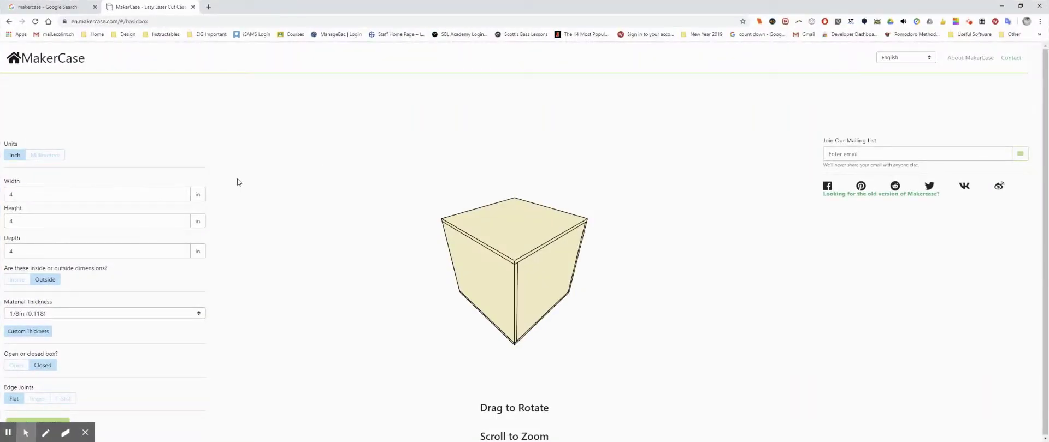
{"action": "left_click", "coordinate": [36, 160]}
{"action": "double_click", "coordinate": [19, 195]}
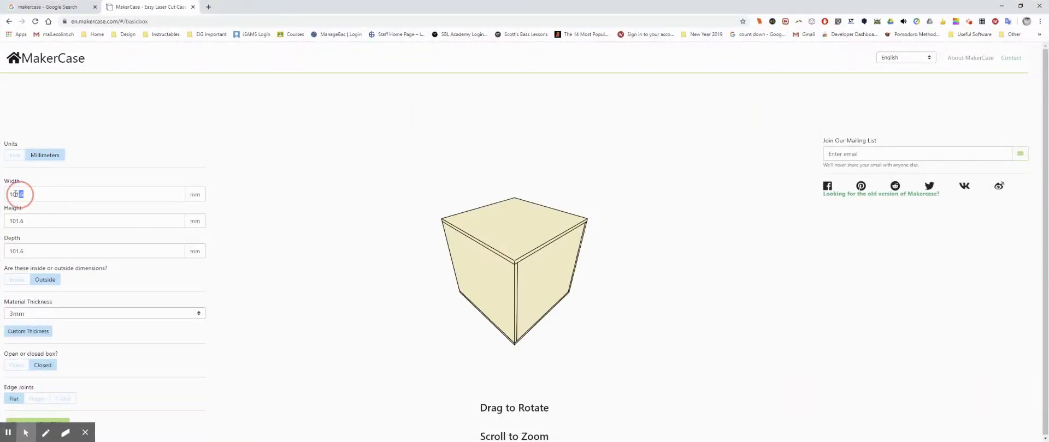
{"action": "type", "text": "100"}
{"action": "key", "text": "Tab"}
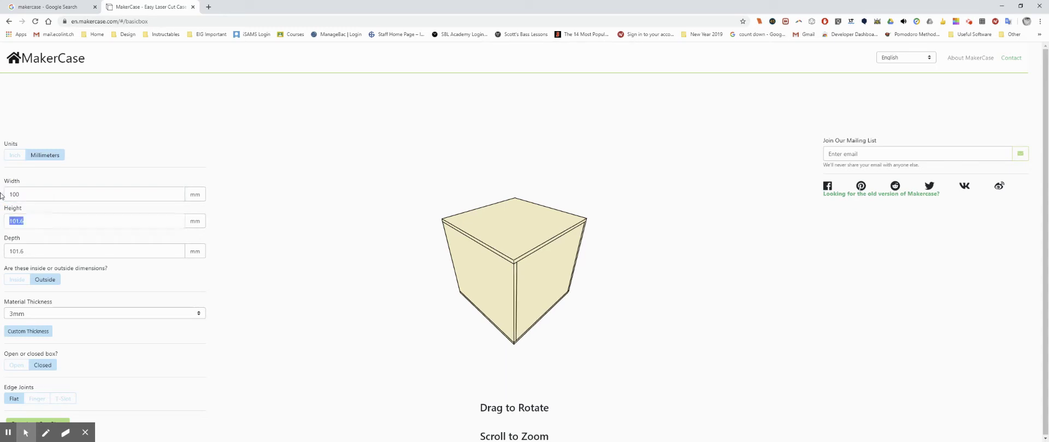
{"action": "type", "text": "100"}
{"action": "key", "text": "Tab"}
{"action": "type", "text": "10"}
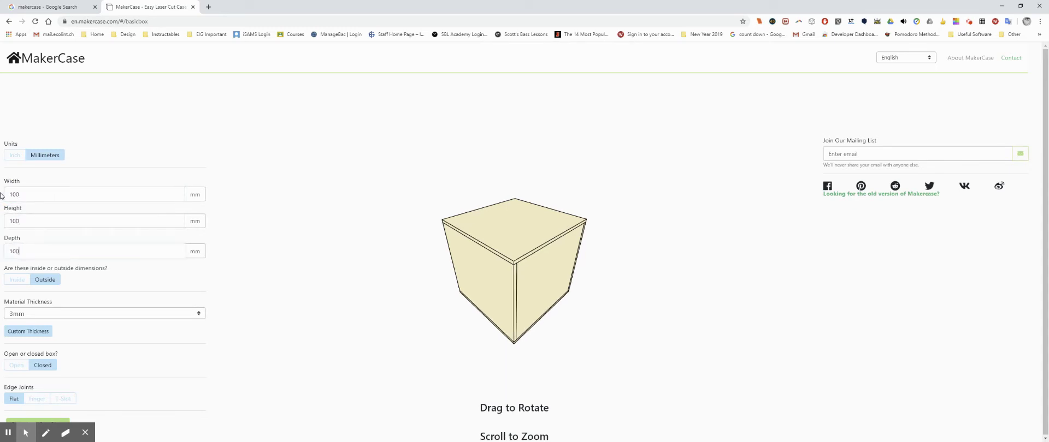
{"action": "key", "text": "Tab"}
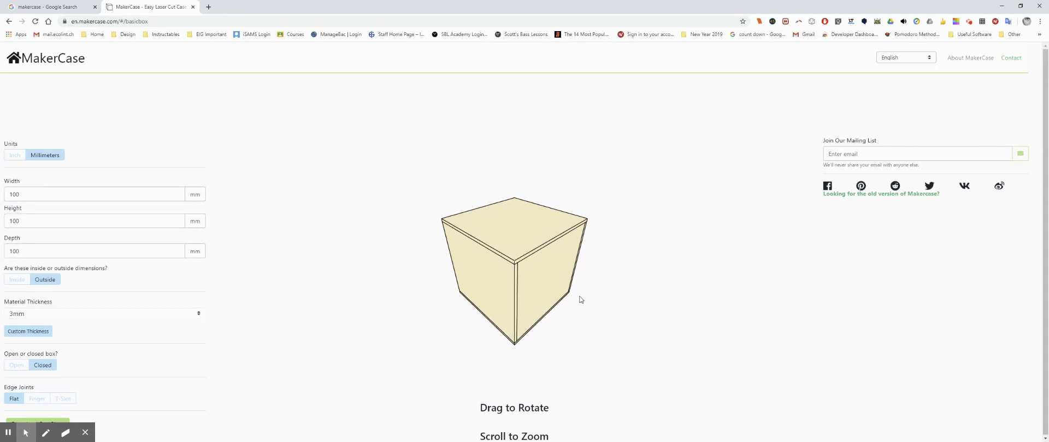
Try the Finger and T-Slot edge joints on the box and settle on Finger joints.
{"action": "mouse_move", "coordinate": [557, 291]}
{"action": "left_mouse_down"}
{"action": "mouse_move", "coordinate": [562, 257]}
{"action": "mouse_move", "coordinate": [600, 281]}
{"action": "mouse_move", "coordinate": [562, 284]}
{"action": "left_mouse_up"}
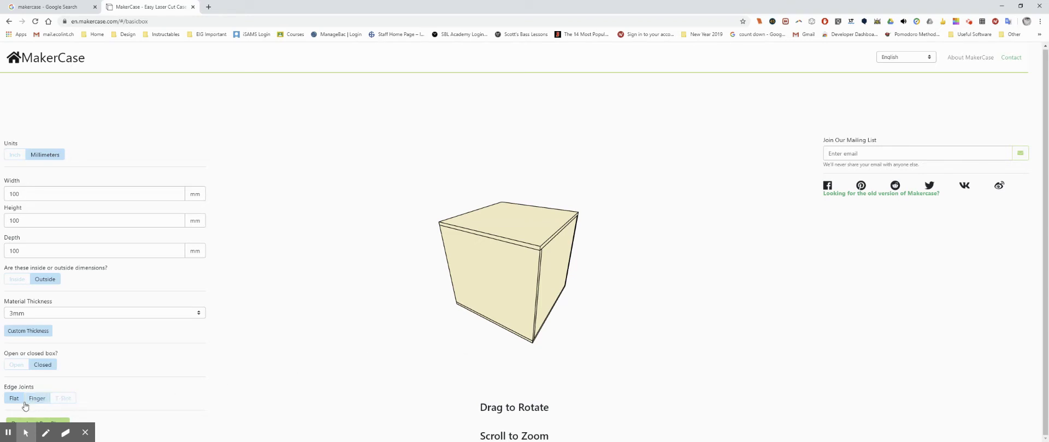
{"action": "left_click_drag", "start_coordinate": [544, 314], "coordinate": [511, 308]}
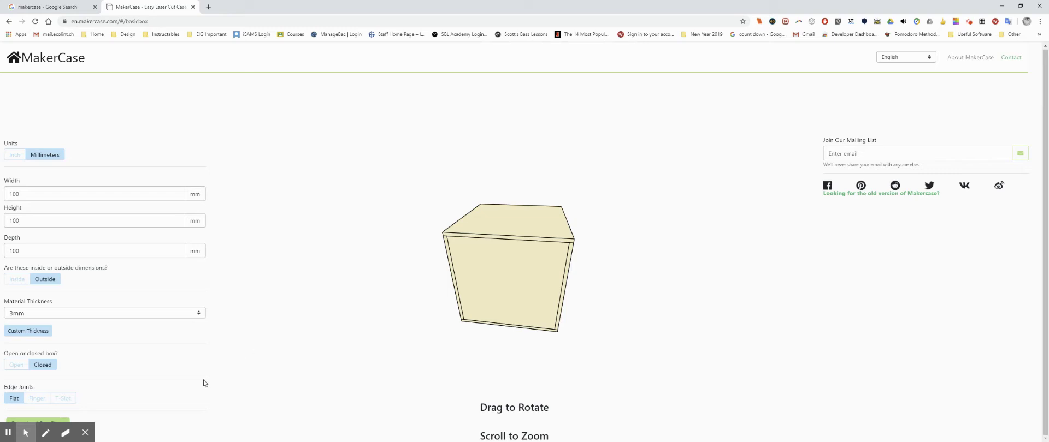
{"action": "left_click", "coordinate": [37, 398]}
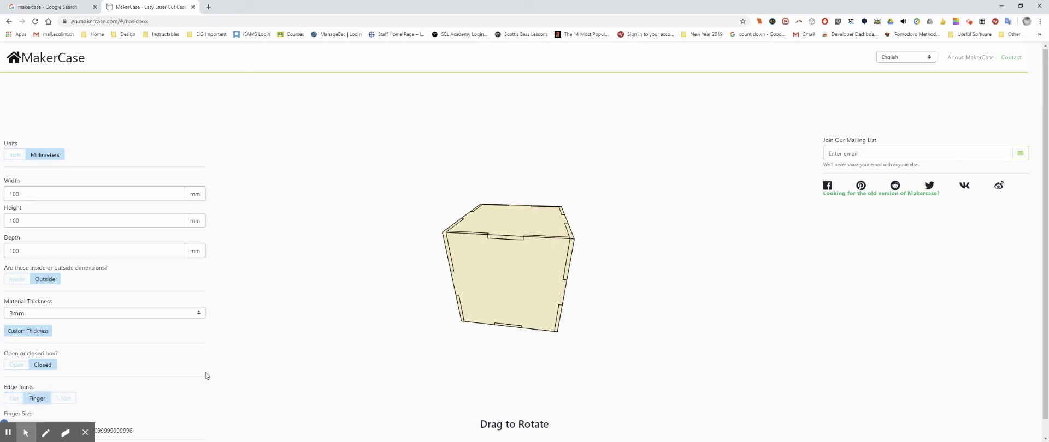
{"action": "left_click", "coordinate": [63, 398]}
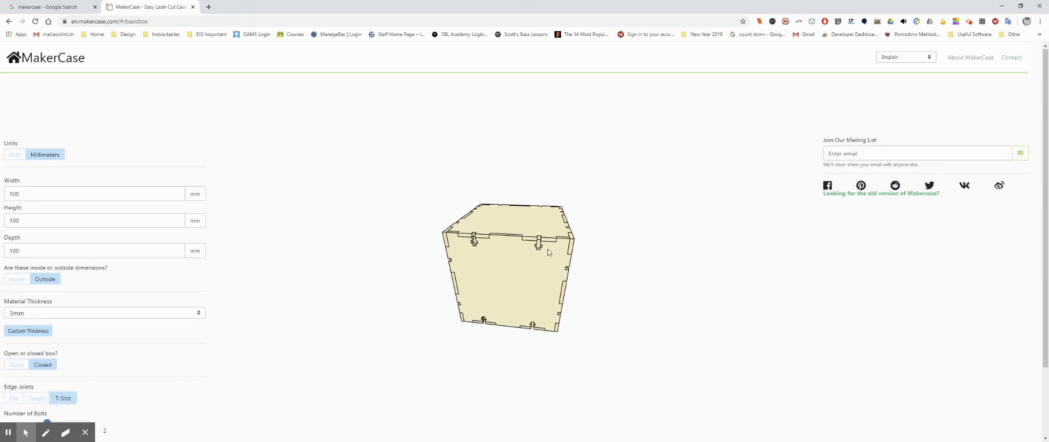
{"action": "left_click", "coordinate": [37, 398]}
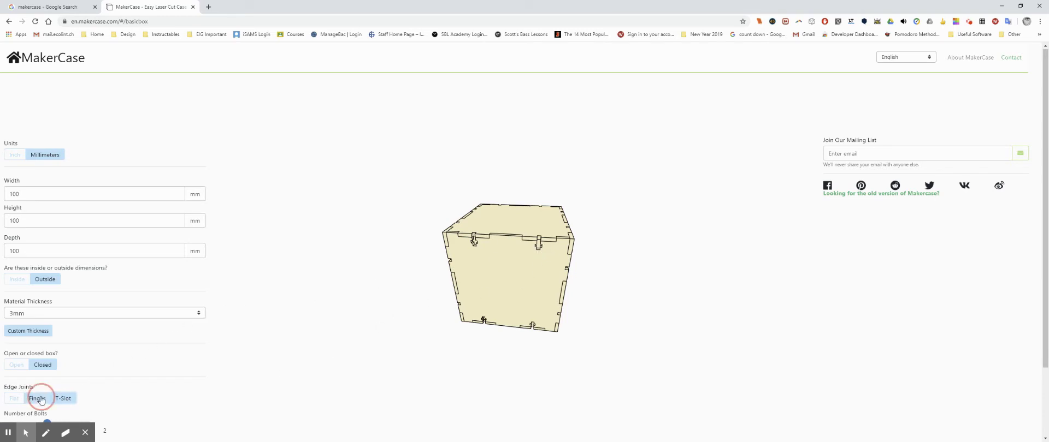
{"action": "scroll", "coordinate": [126, 344], "scroll_direction": "down", "scroll_amount": 1}
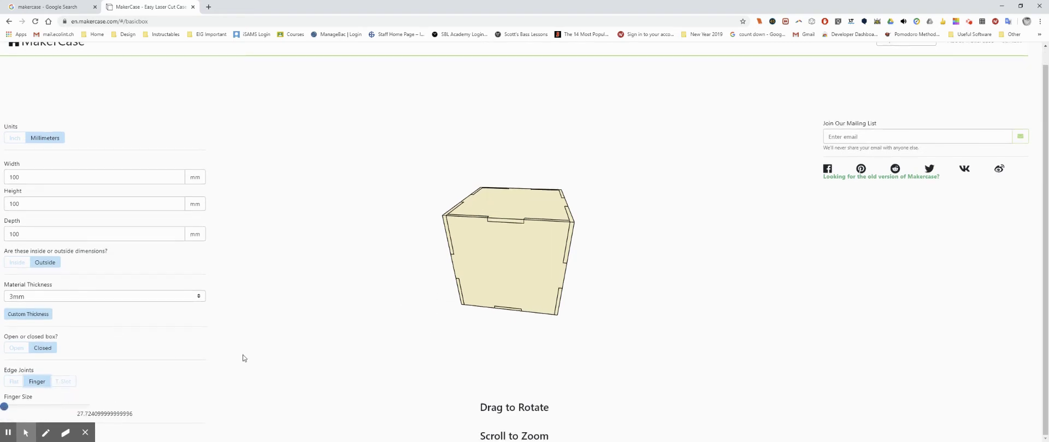
Set the box's finger size to 13.875 and inspect the joints on the preview.
{"action": "left_click", "coordinate": [11, 408]}
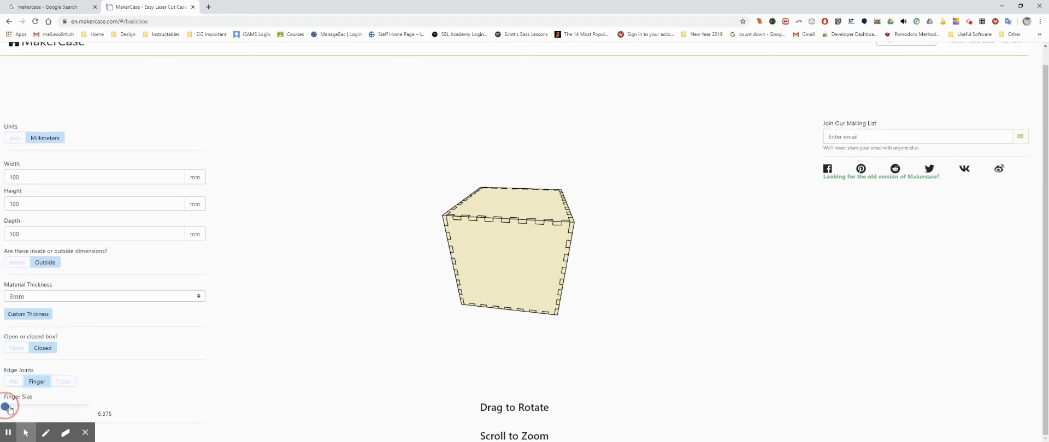
{"action": "left_click_drag", "start_coordinate": [10, 409], "coordinate": [21, 413]}
{"action": "left_click_drag", "start_coordinate": [557, 302], "coordinate": [498, 304]}
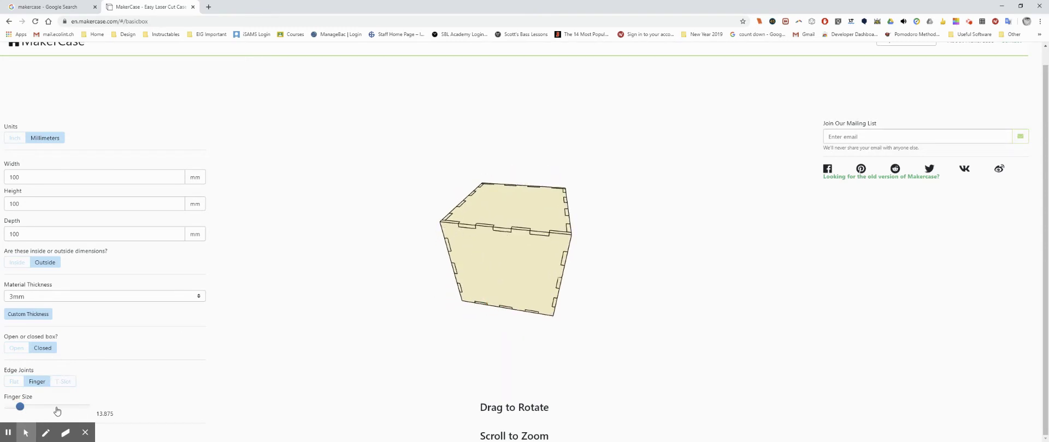
{"action": "double_click", "coordinate": [106, 415]}
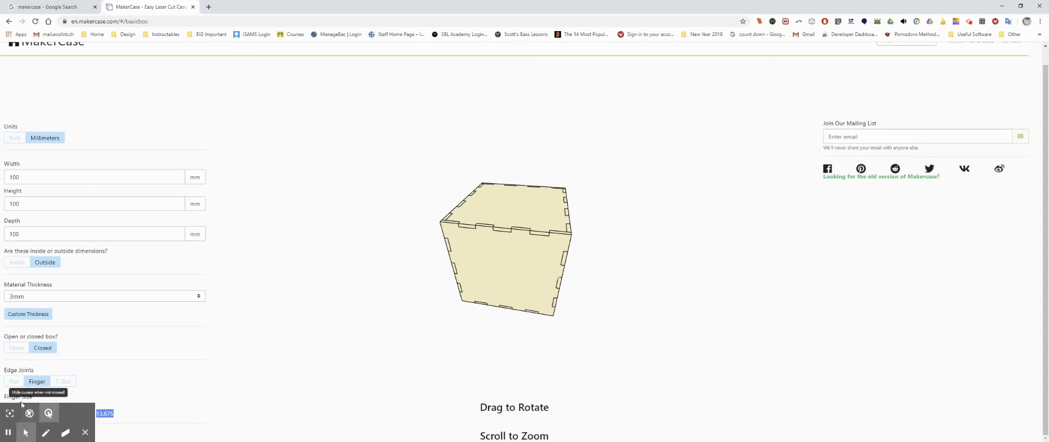
{"action": "left_click", "coordinate": [202, 376]}
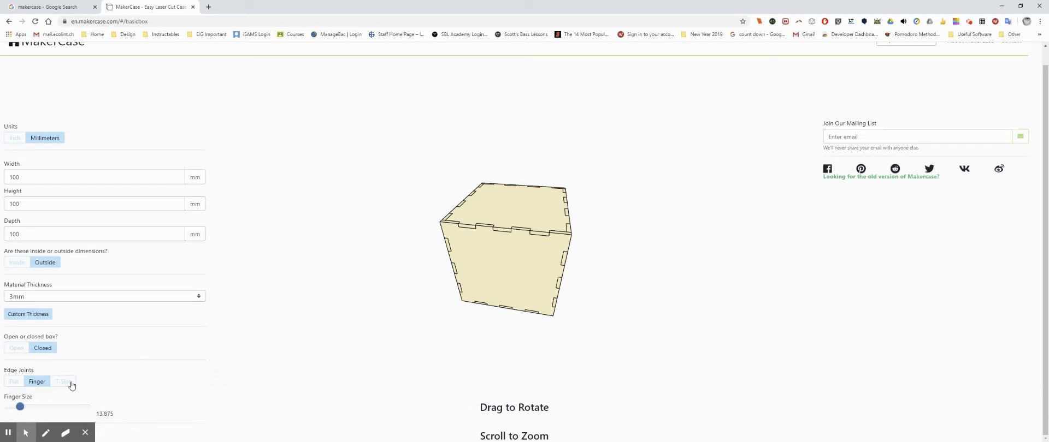
Increase the finger size to 20.25 and check the joints on the other faces of the preview.
{"action": "left_click", "coordinate": [21, 408]}
{"action": "left_click_drag", "start_coordinate": [22, 408], "coordinate": [26, 408]}
{"action": "left_click_drag", "start_coordinate": [29, 409], "coordinate": [33, 409]}
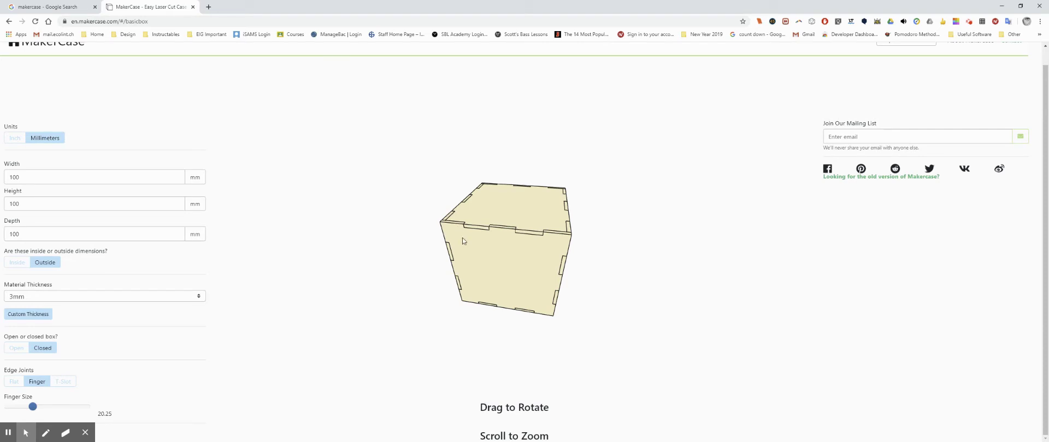
{"action": "left_click_drag", "start_coordinate": [462, 238], "coordinate": [528, 241]}
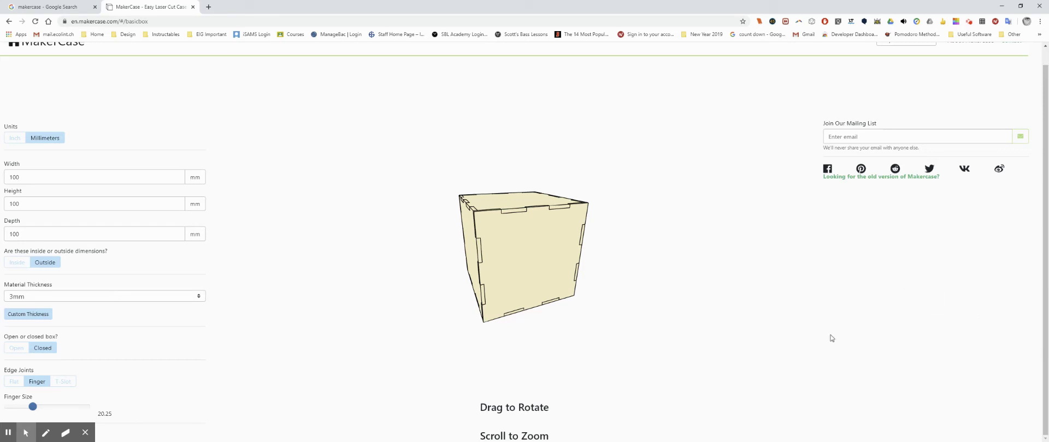
Download the box plans as a DXF file with separate, labelled panels and return to the box design.
{"action": "mouse_move", "coordinate": [88, 435]}
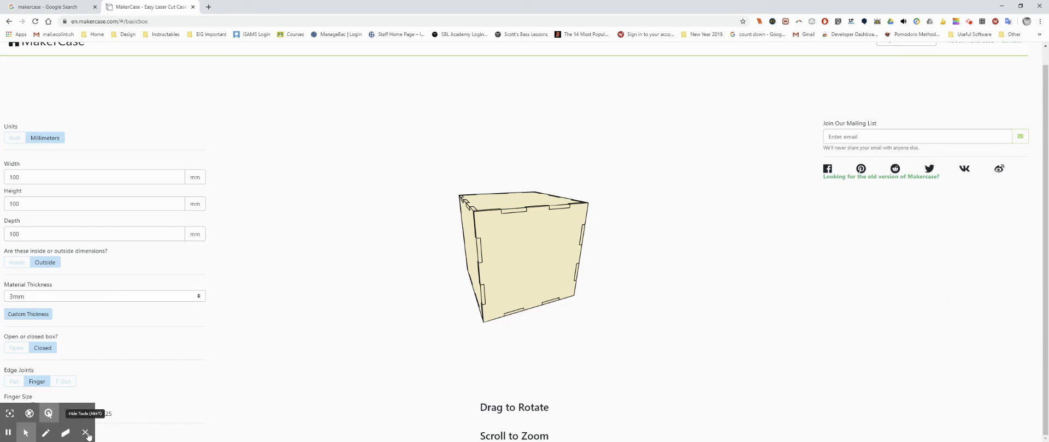
{"action": "left_click", "coordinate": [86, 434]}
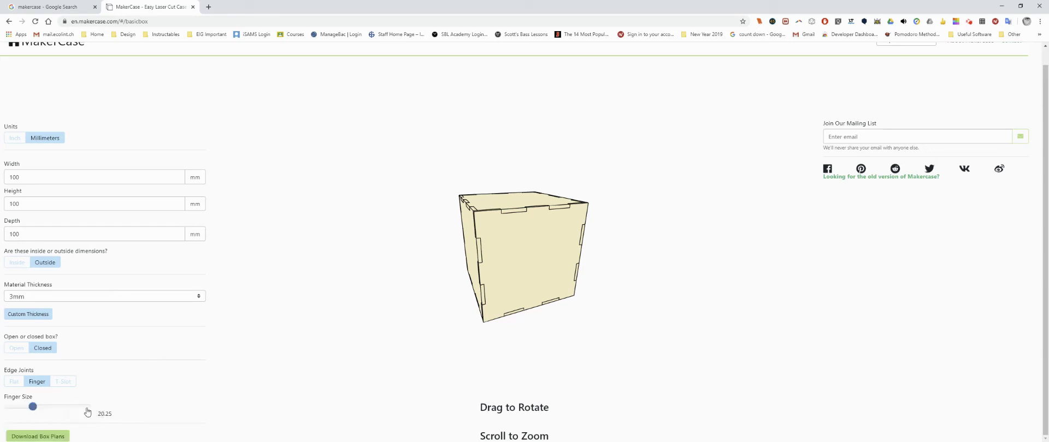
{"action": "left_click", "coordinate": [49, 437]}
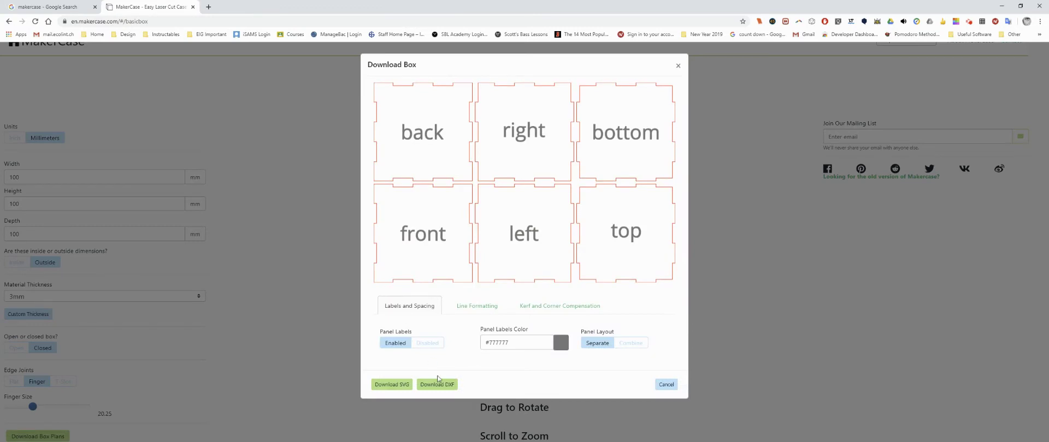
{"action": "left_click", "coordinate": [445, 385]}
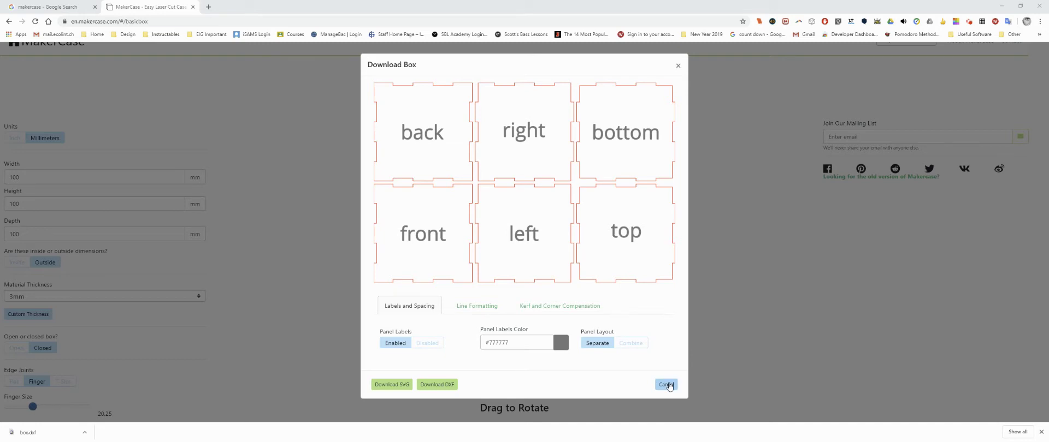
{"action": "left_click", "coordinate": [666, 384]}
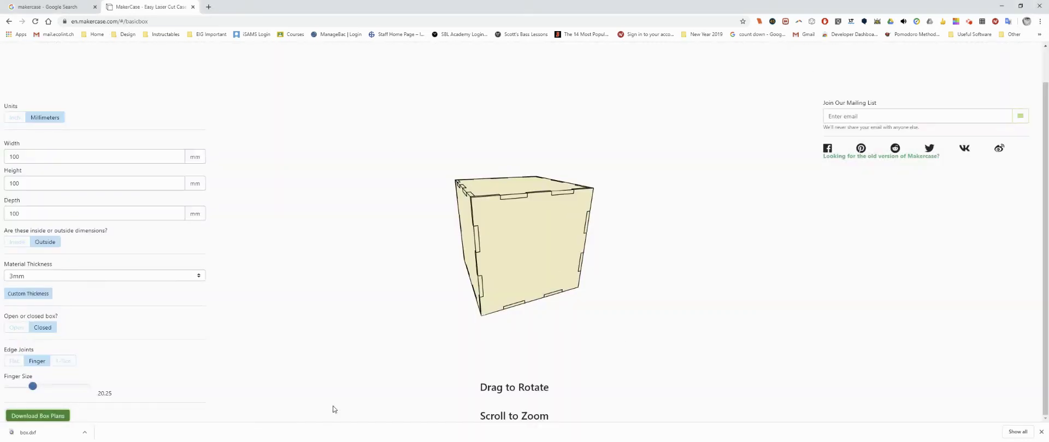
Switch to TechSoft Design and import the box DXF from Downloads in mm at 100% scale, centred and loaded as a group.
{"action": "key", "text": "alt+Tab"}
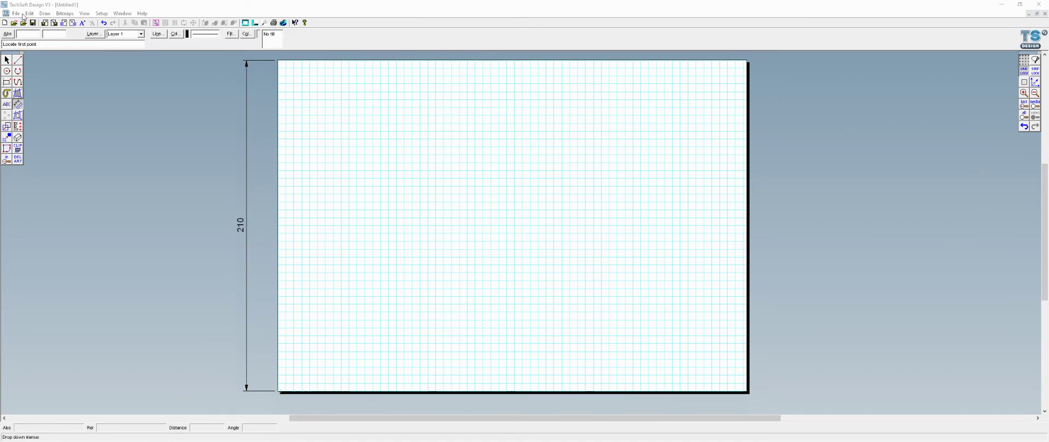
{"action": "left_click", "coordinate": [16, 14]}
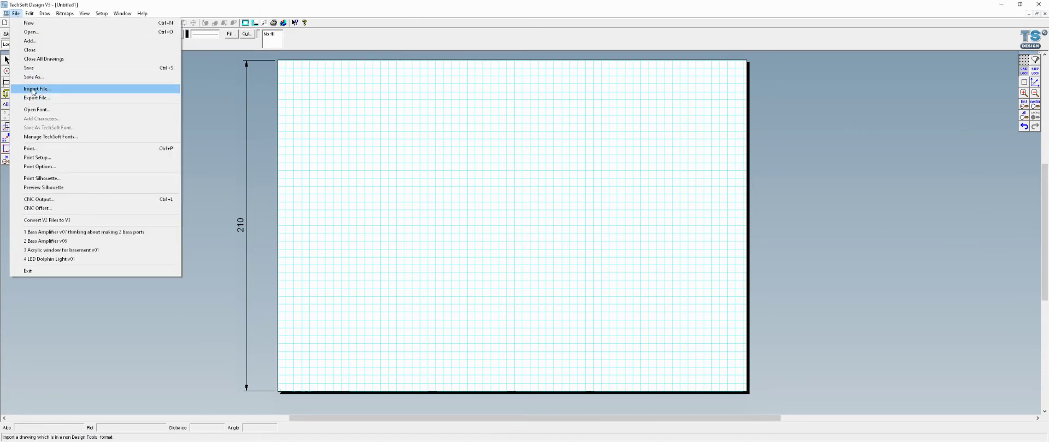
{"action": "left_click", "coordinate": [32, 90]}
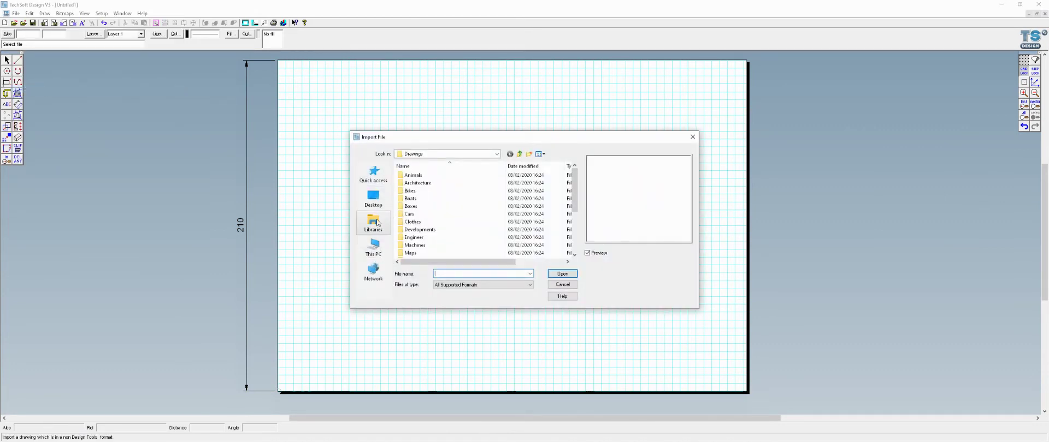
{"action": "left_click", "coordinate": [373, 246]}
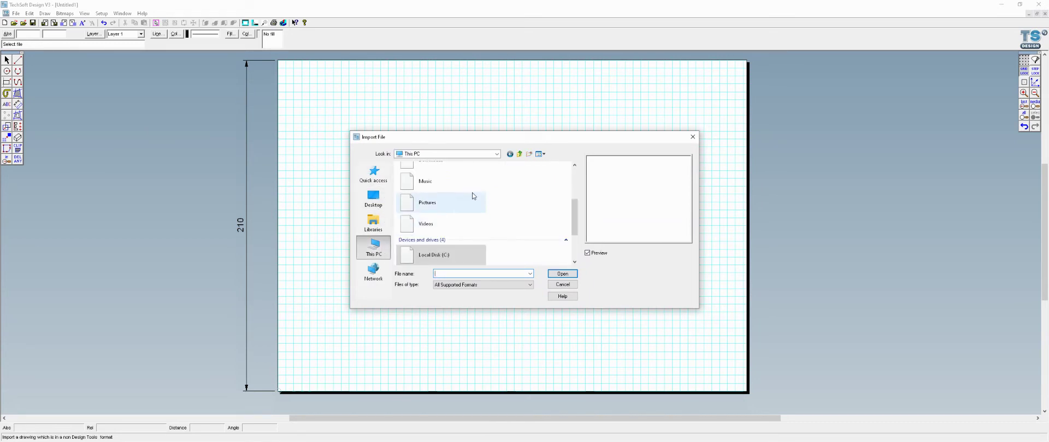
{"action": "scroll", "coordinate": [444, 196], "scroll_direction": "up", "scroll_amount": 5}
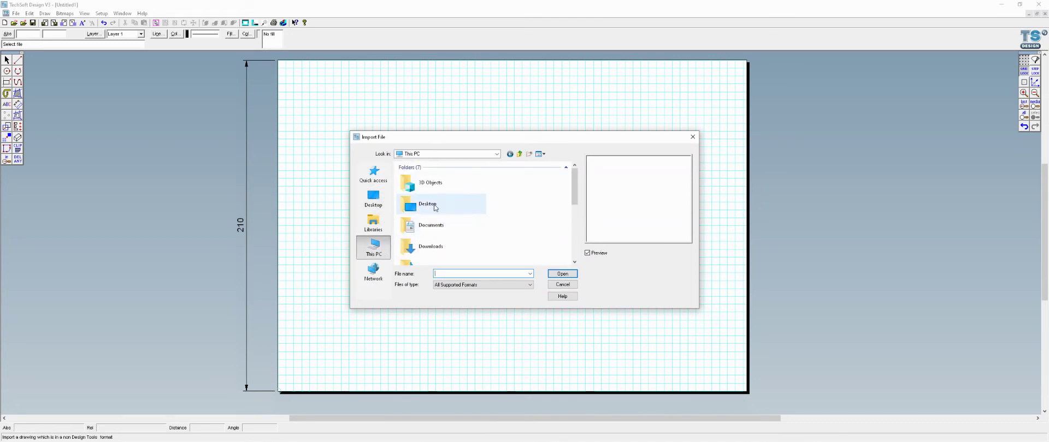
{"action": "double_click", "coordinate": [430, 246]}
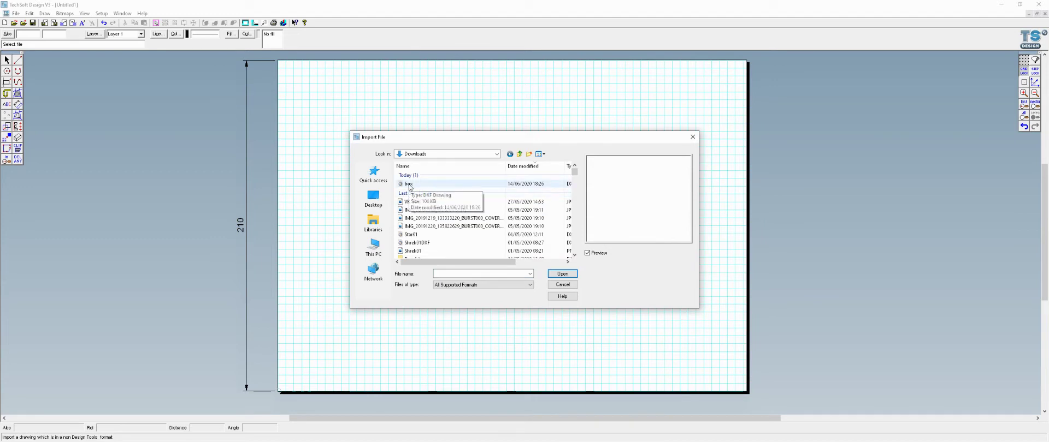
{"action": "double_click", "coordinate": [407, 184]}
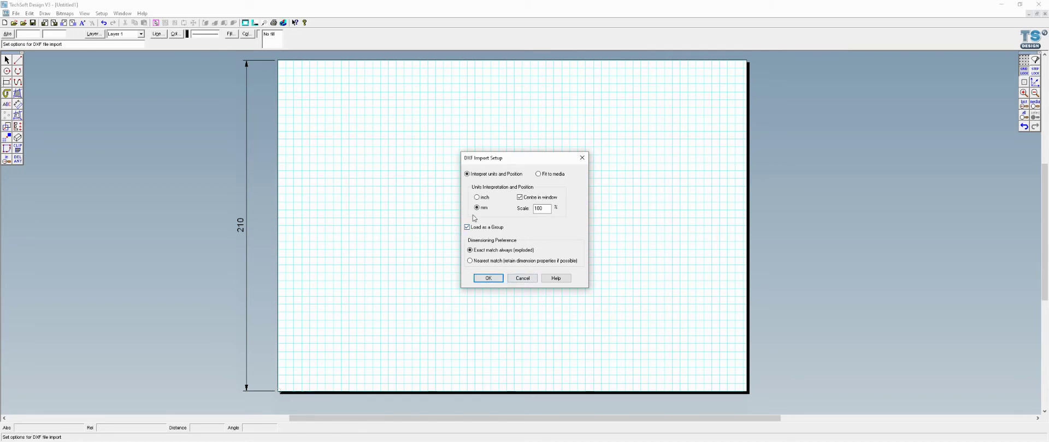
{"action": "left_click", "coordinate": [488, 278]}
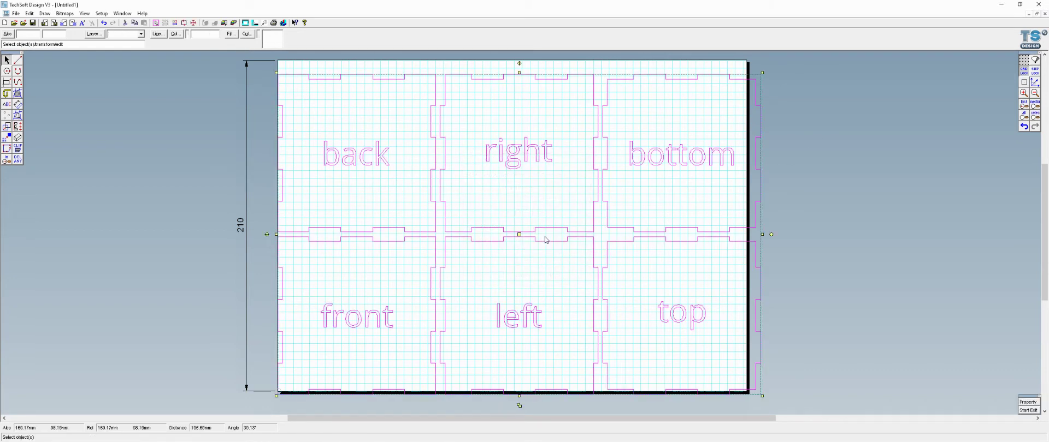
Shift the imported panels slightly up and to the right, and dimension the sheet's width below its lower edge.
{"action": "left_click_drag", "start_coordinate": [520, 235], "coordinate": [527, 227]}
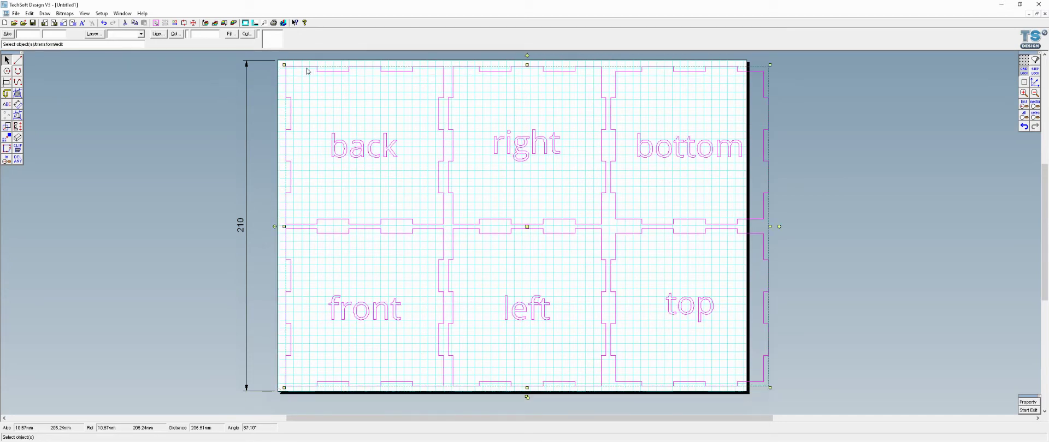
{"action": "left_click", "coordinate": [854, 164]}
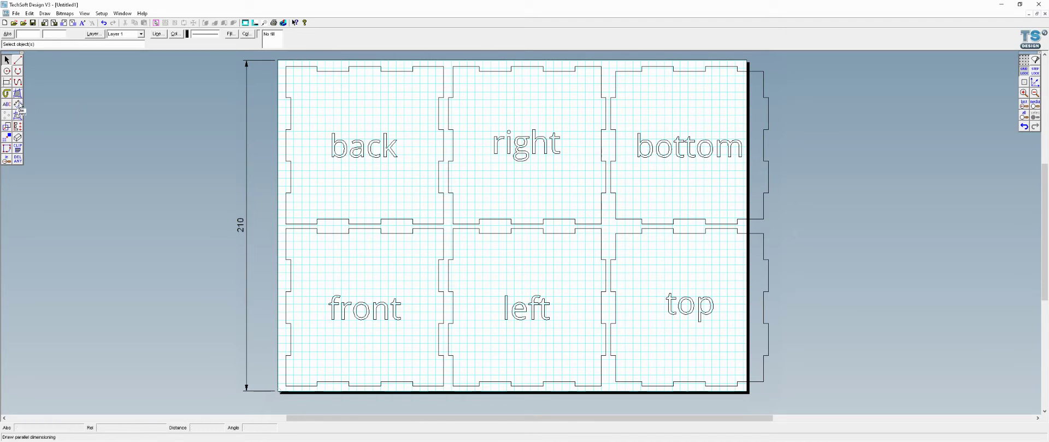
{"action": "left_click", "coordinate": [17, 104]}
{"action": "left_click", "coordinate": [278, 391]}
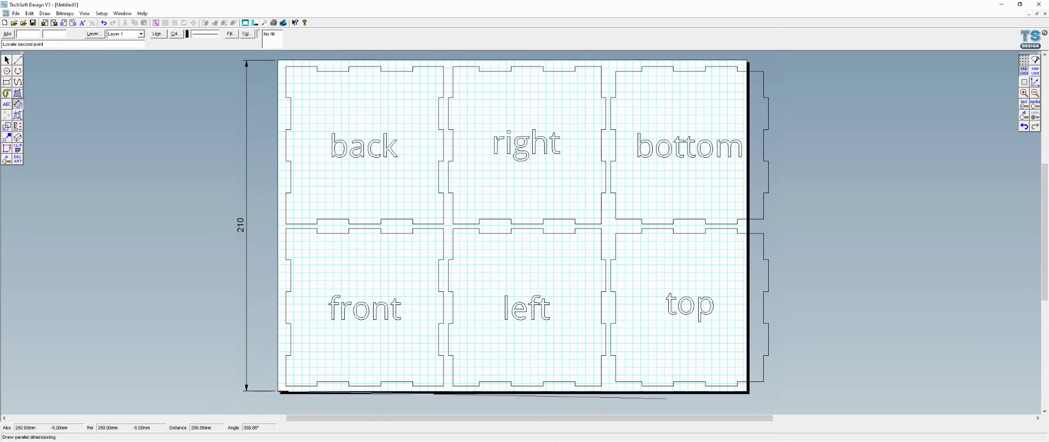
{"action": "left_click", "coordinate": [608, 406]}
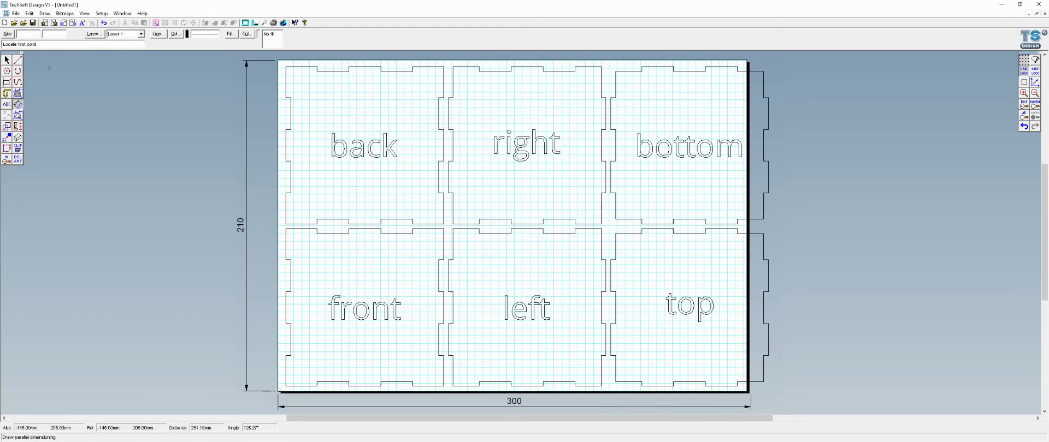
{"action": "left_click", "coordinate": [7, 59]}
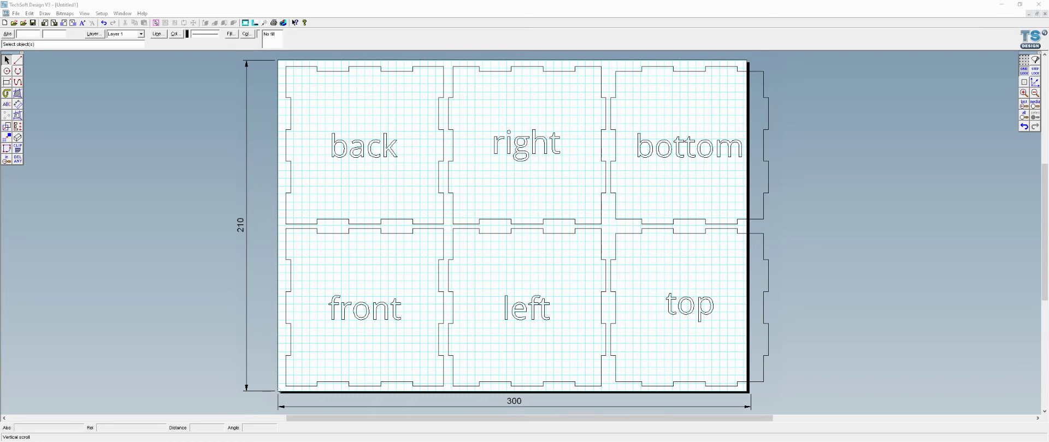
Switch back to MakerCase in the browser and set the box's height and depth to 75 mm.
{"action": "left_click_drag", "start_coordinate": [1048, 89], "coordinate": [643, 89]}
{"action": "double_click", "coordinate": [642, 89]}
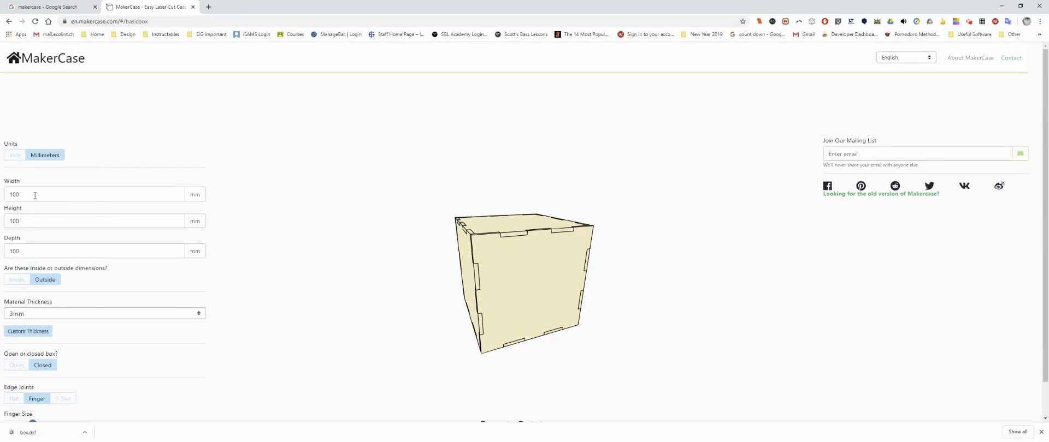
{"action": "left_click_drag", "start_coordinate": [28, 224], "coordinate": [8, 220]}
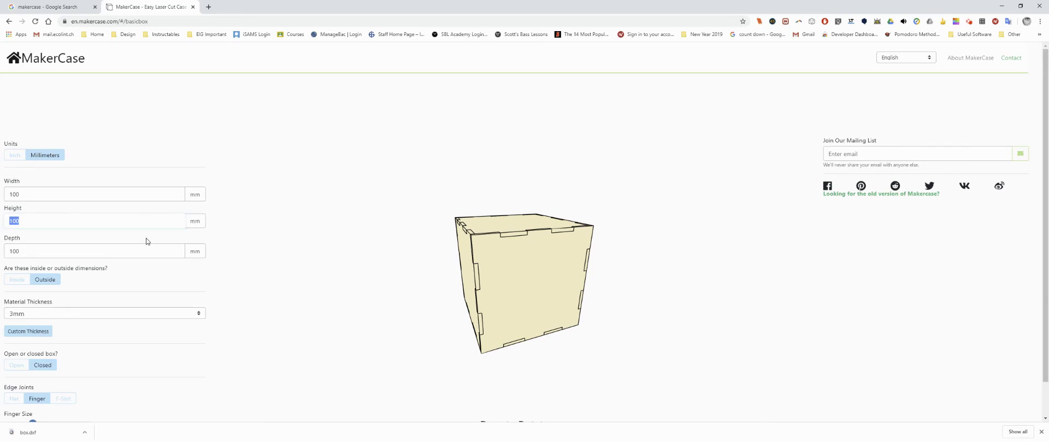
{"action": "type", "text": "75"}
{"action": "key", "text": "Tab"}
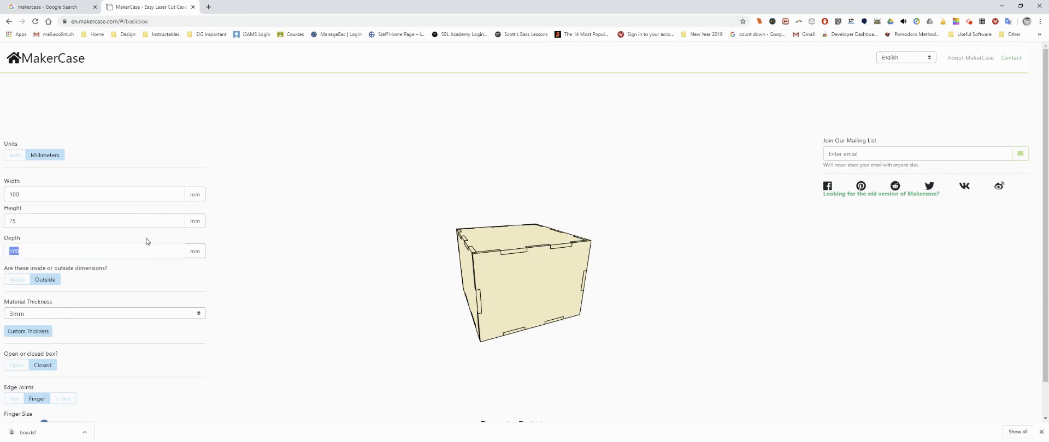
{"action": "type", "text": "75"}
{"action": "key", "text": "Tab"}
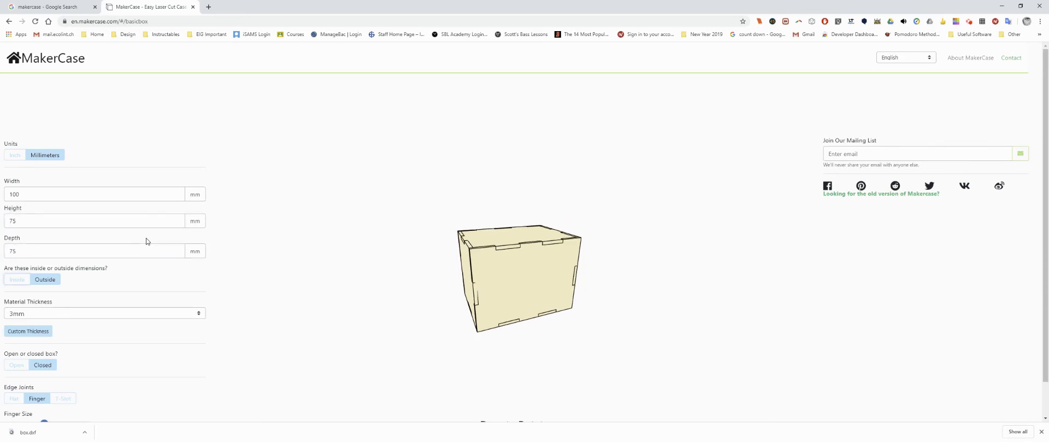
Try the box as open, return it to closed and view it from above on the preview.
{"action": "mouse_move", "coordinate": [529, 284]}
{"action": "left_mouse_down"}
{"action": "mouse_move", "coordinate": [569, 256]}
{"action": "mouse_move", "coordinate": [595, 297]}
{"action": "mouse_move", "coordinate": [543, 318]}
{"action": "mouse_move", "coordinate": [536, 292]}
{"action": "left_mouse_up"}
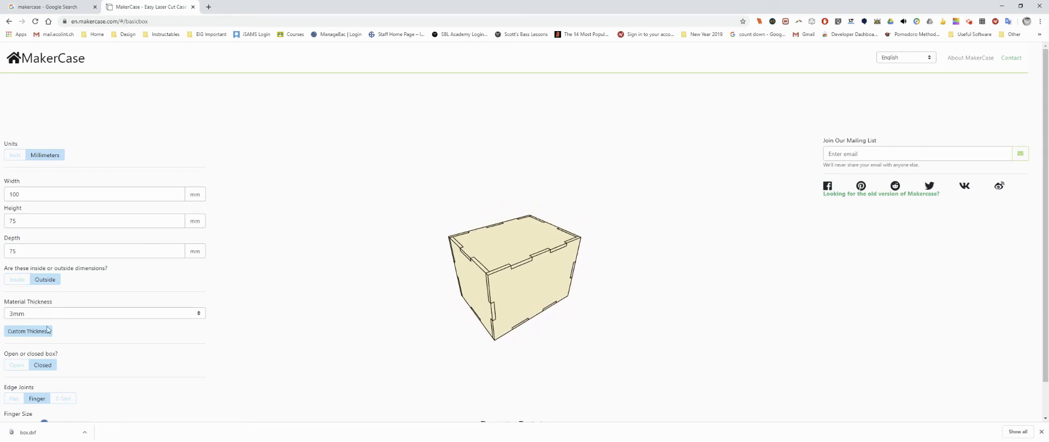
{"action": "left_click", "coordinate": [17, 366]}
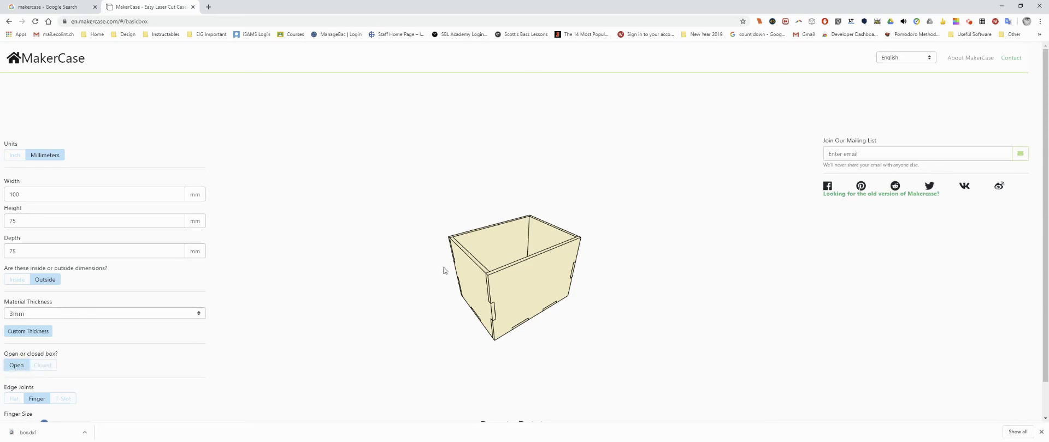
{"action": "left_click", "coordinate": [42, 364]}
{"action": "mouse_move", "coordinate": [538, 280]}
{"action": "left_mouse_down"}
{"action": "mouse_move", "coordinate": [542, 270]}
{"action": "mouse_move", "coordinate": [554, 286]}
{"action": "mouse_move", "coordinate": [539, 285]}
{"action": "left_mouse_up"}
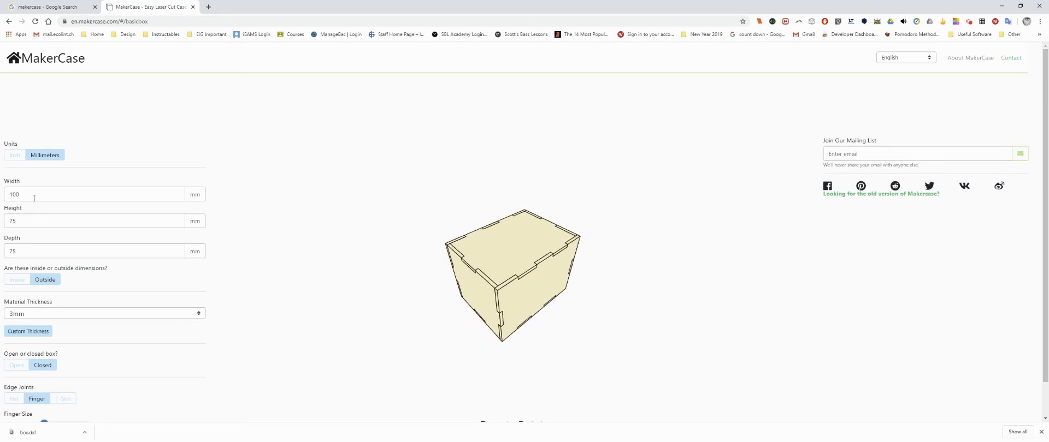
Set the box's depth to 100 mm.
{"action": "left_click_drag", "start_coordinate": [32, 250], "coordinate": [1, 257]}
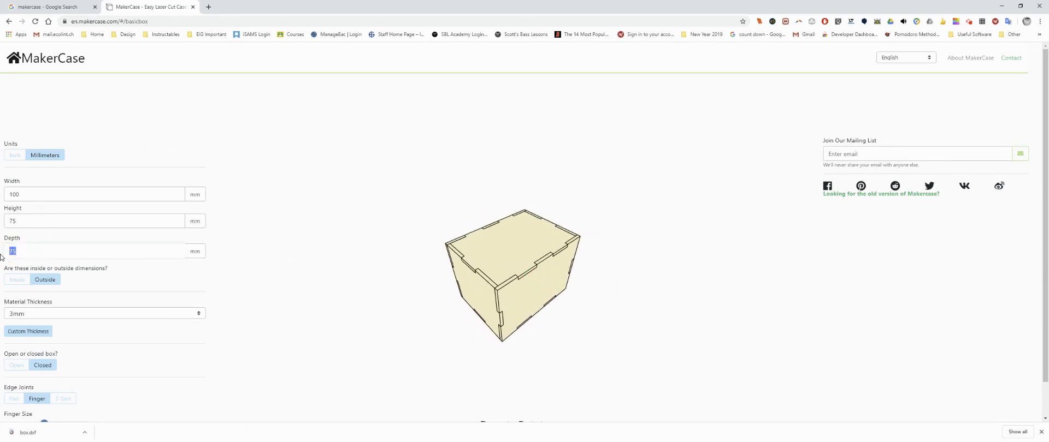
{"action": "type", "text": "100"}
{"action": "key", "text": "Tab"}
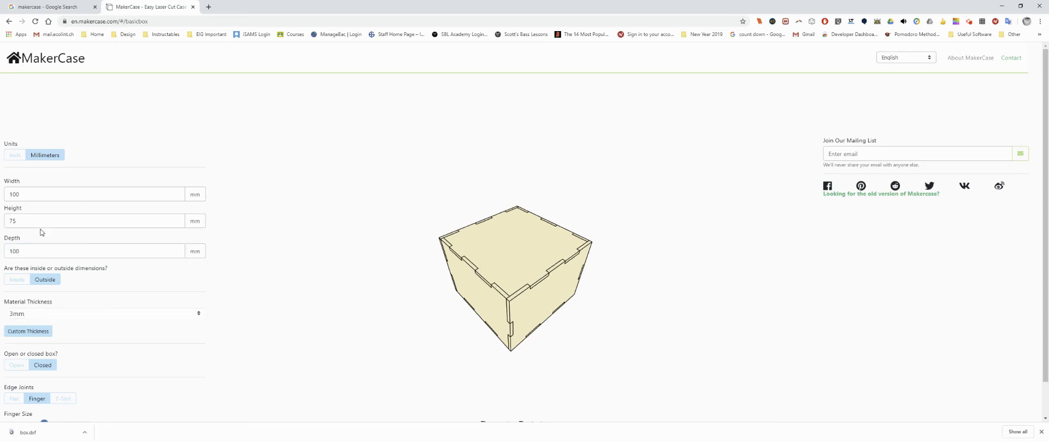
Set the box's height to 100 mm and its depth and width to 75 mm, and check the tall shape on the preview.
{"action": "left_click_drag", "start_coordinate": [38, 225], "coordinate": [1, 227]}
{"action": "type", "text": "100"}
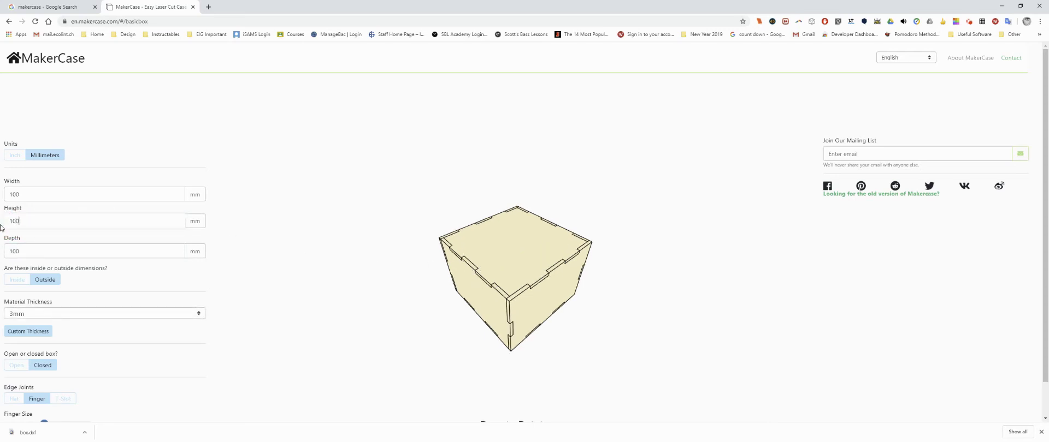
{"action": "key", "text": "Tab"}
{"action": "type", "text": "7"}
{"action": "key", "text": "shift+Tab"}
{"action": "key", "text": "shift+Tab"}
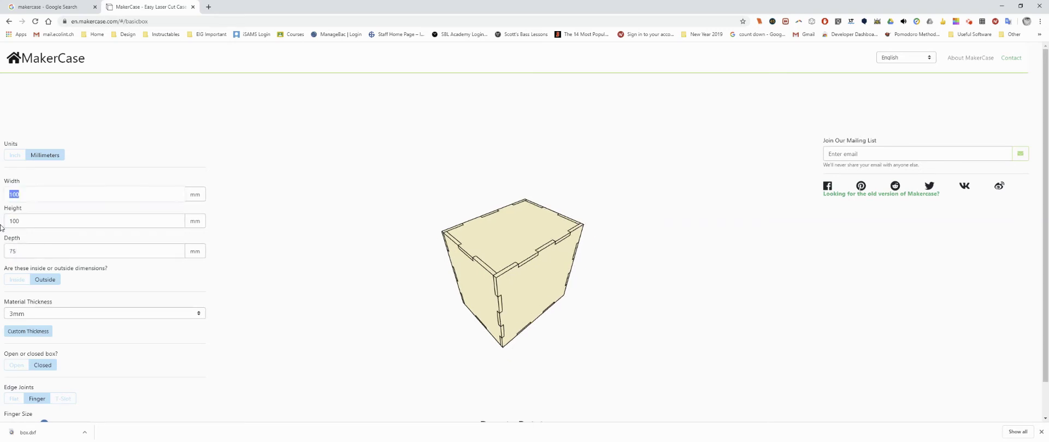
{"action": "type", "text": "75"}
{"action": "key", "text": "Tab"}
{"action": "left_click_drag", "start_coordinate": [499, 261], "coordinate": [541, 268]}
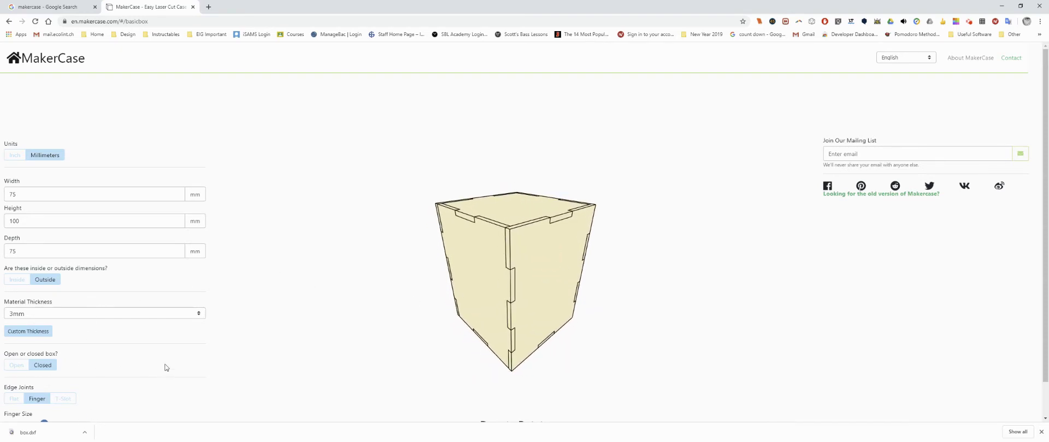
Reduce the finger size to 15 and inspect the joints on the box's faces in the preview.
{"action": "left_click", "coordinate": [1041, 432]}
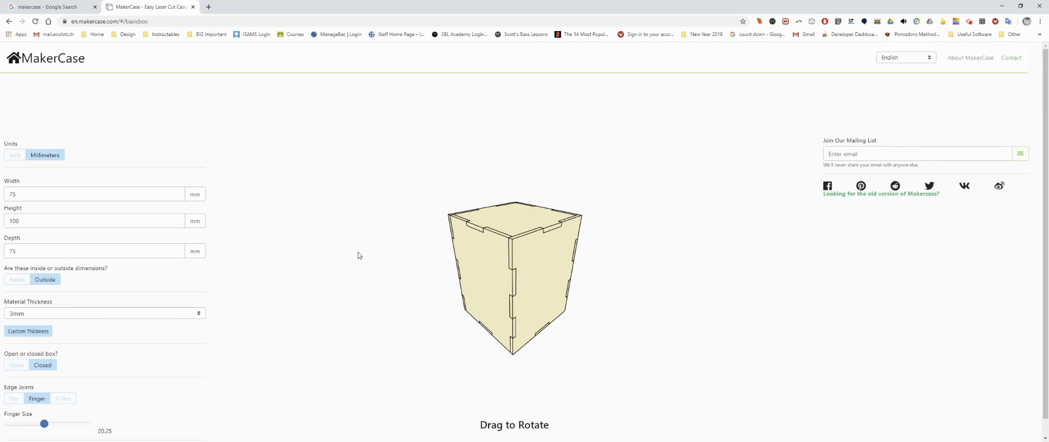
{"action": "scroll", "coordinate": [100, 166], "scroll_direction": "down", "scroll_amount": 2}
{"action": "scroll", "coordinate": [75, 316], "scroll_direction": "up", "scroll_amount": 2}
{"action": "scroll", "coordinate": [485, 254], "scroll_direction": "down", "scroll_amount": 2}
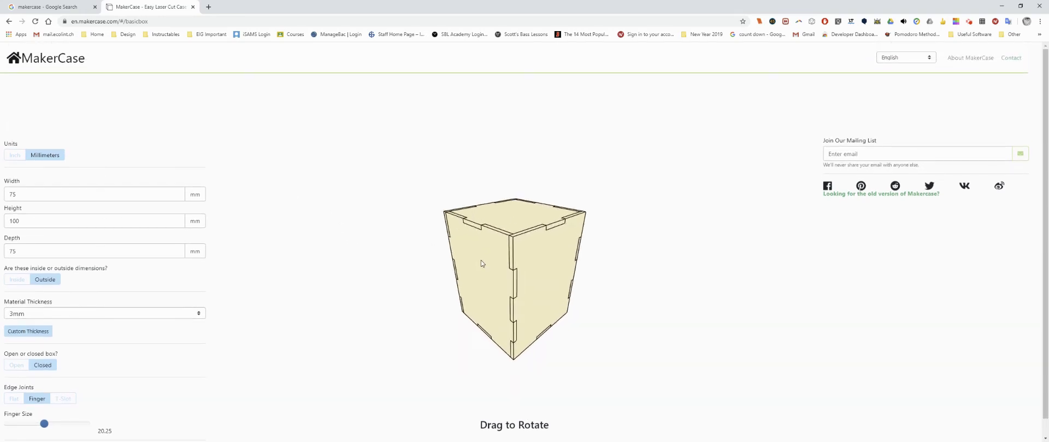
{"action": "scroll", "coordinate": [59, 285], "scroll_direction": "down", "scroll_amount": 2}
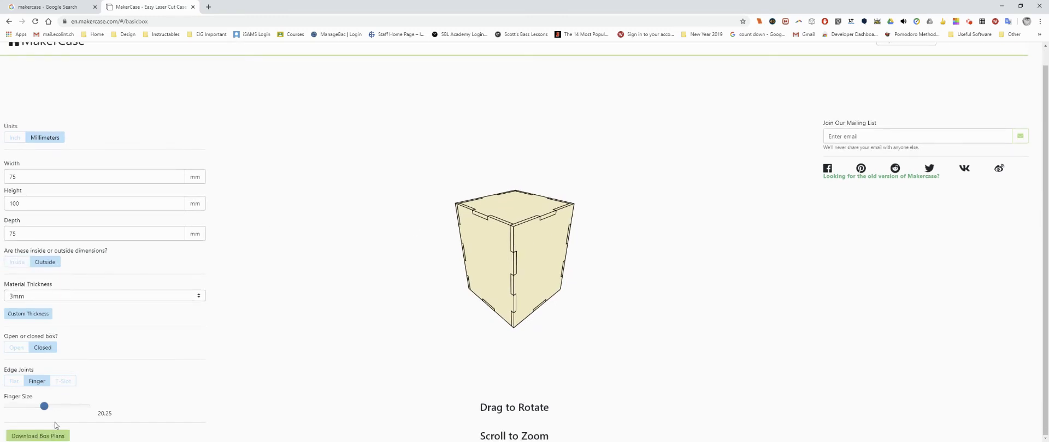
{"action": "left_click_drag", "start_coordinate": [500, 284], "coordinate": [452, 301]}
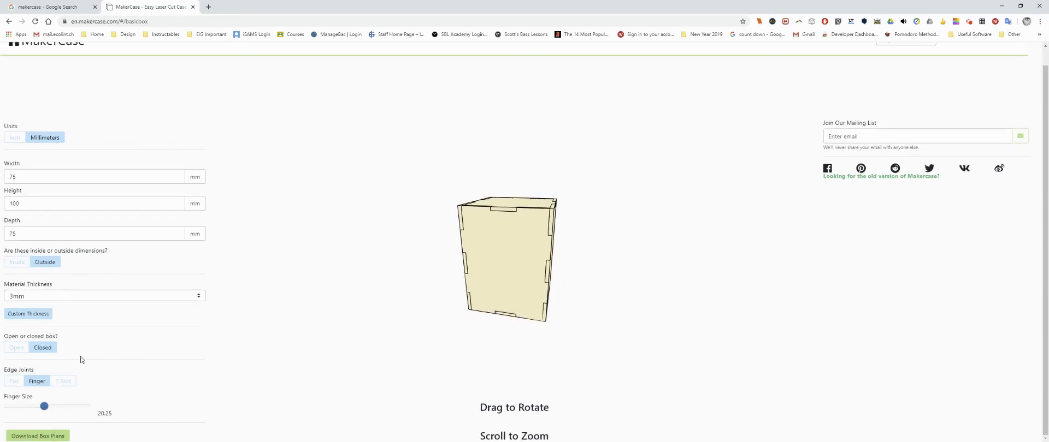
{"action": "left_click_drag", "start_coordinate": [45, 409], "coordinate": [30, 408]}
{"action": "left_click_drag", "start_coordinate": [503, 329], "coordinate": [548, 252]}
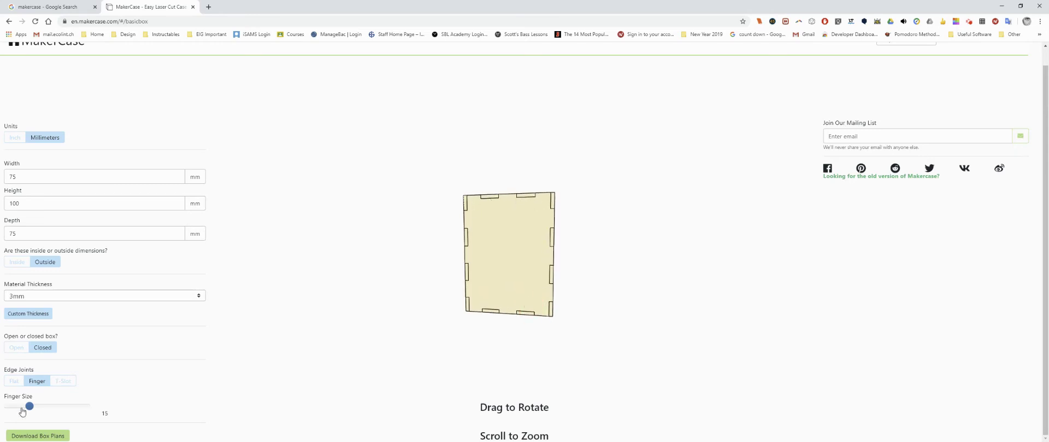
Download the resized box's plans as a DXF file and close the download dialog.
{"action": "left_click", "coordinate": [35, 437]}
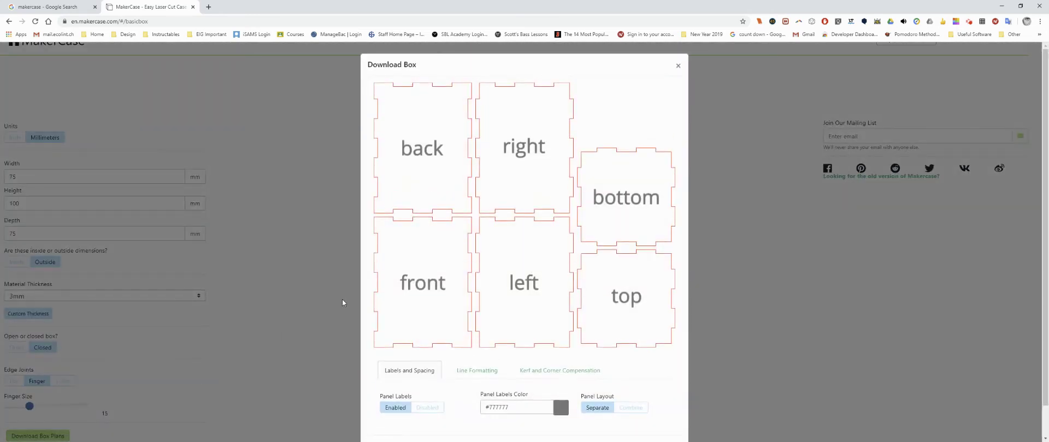
{"action": "scroll", "coordinate": [447, 381], "scroll_direction": "down", "scroll_amount": 1}
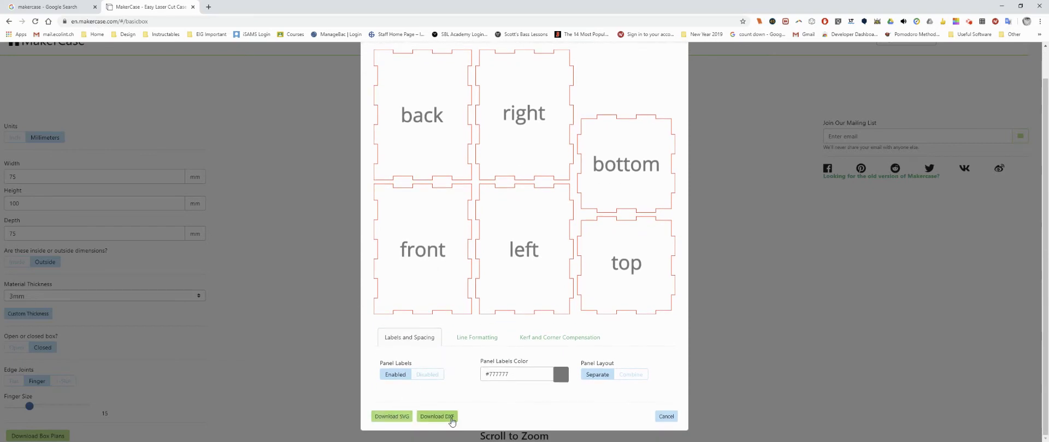
{"action": "left_click", "coordinate": [451, 418]}
{"action": "scroll", "coordinate": [692, 152], "scroll_direction": "up", "scroll_amount": 1}
{"action": "left_click", "coordinate": [678, 66]}
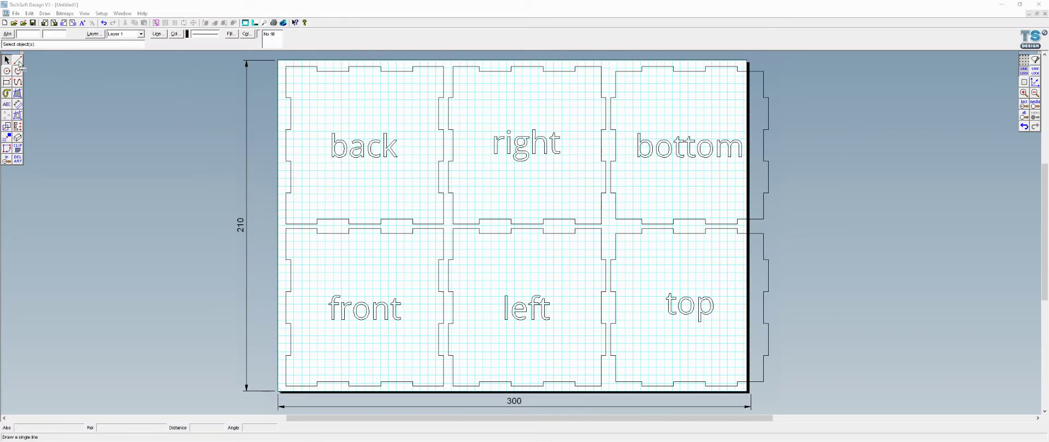
In TechSoft Design, replace the old panels by importing box (1) as a group in mm, centred, at 100% scale.
{"action": "left_click_drag", "start_coordinate": [275, 60], "coordinate": [822, 391]}
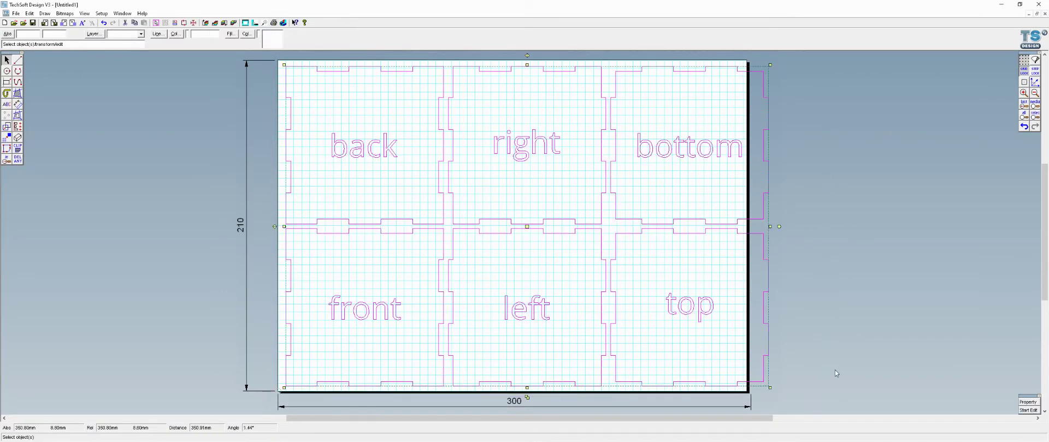
{"action": "key", "text": "Delete"}
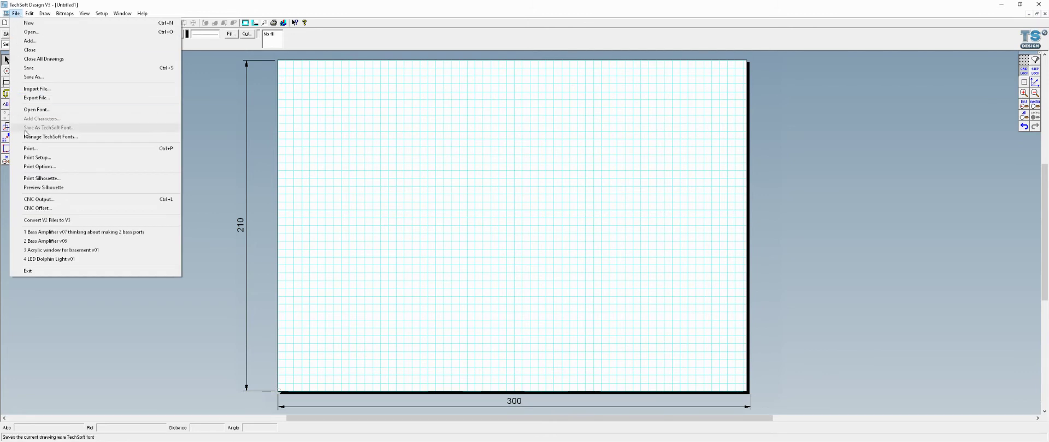
{"action": "left_click", "coordinate": [32, 91]}
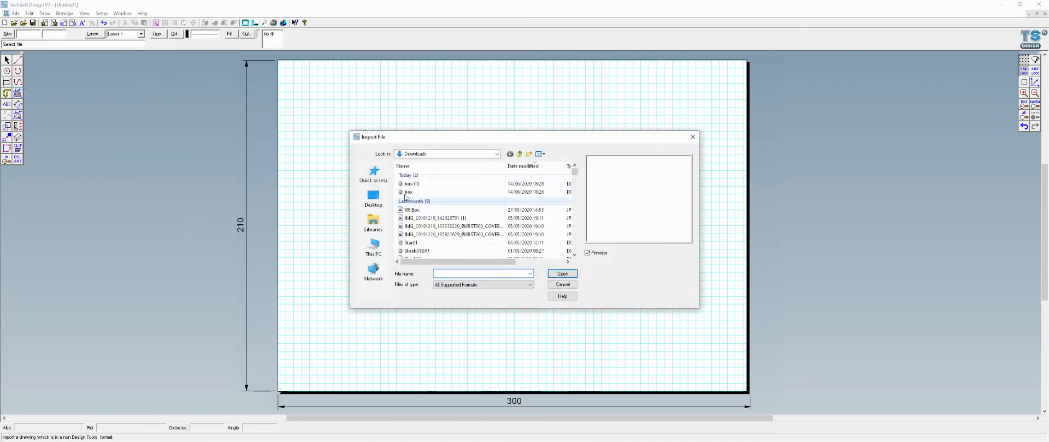
{"action": "double_click", "coordinate": [414, 184]}
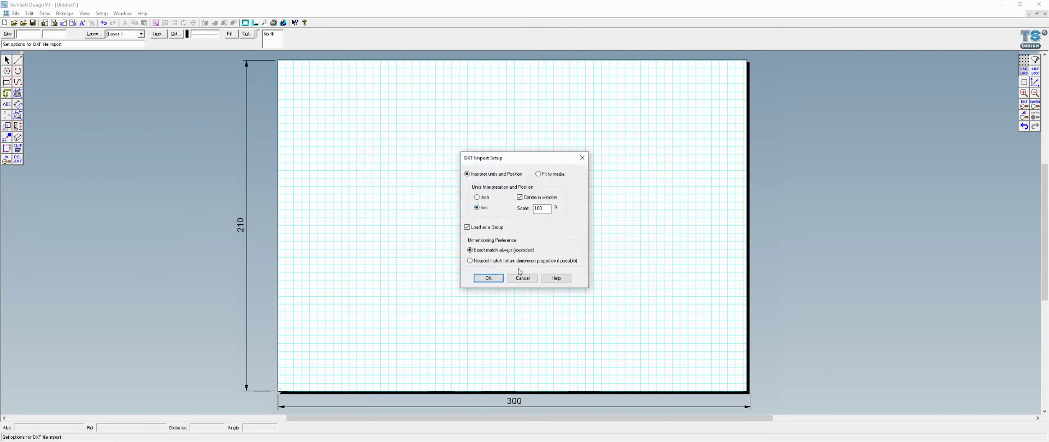
{"action": "left_click", "coordinate": [497, 280]}
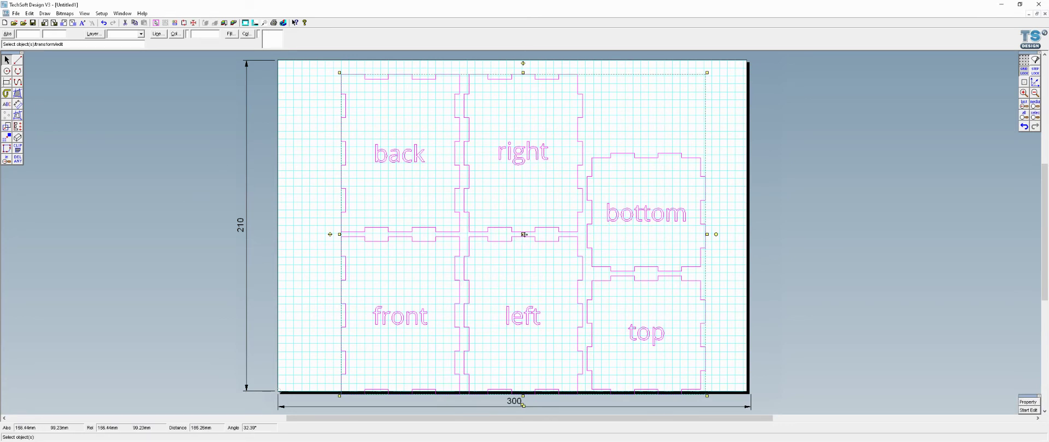
Move the imported panel group to the sheet's upper-left corner and review the grid spacing settings.
{"action": "left_click_drag", "start_coordinate": [523, 235], "coordinate": [468, 226]}
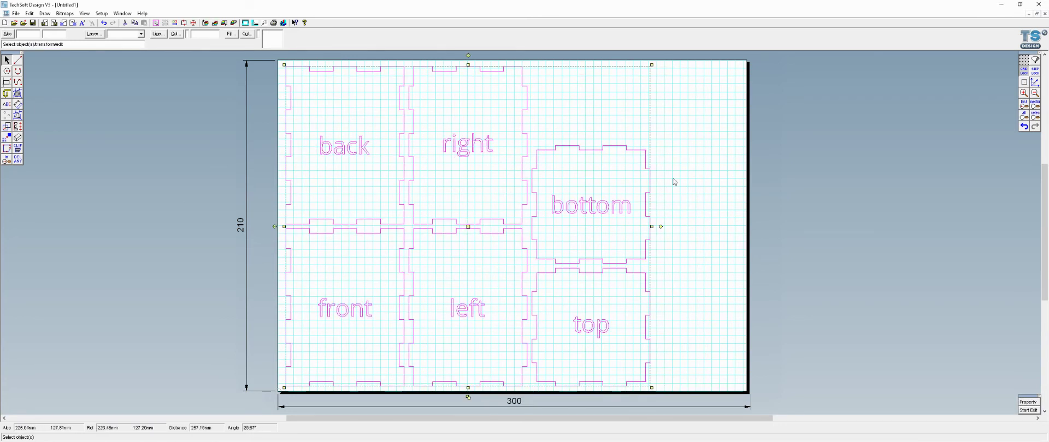
{"action": "right_click", "coordinate": [1024, 71]}
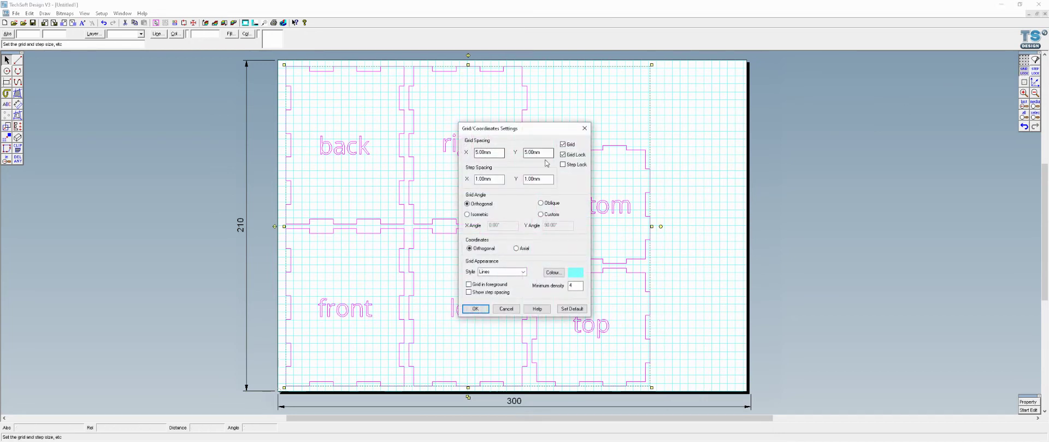
{"action": "left_click", "coordinate": [477, 309]}
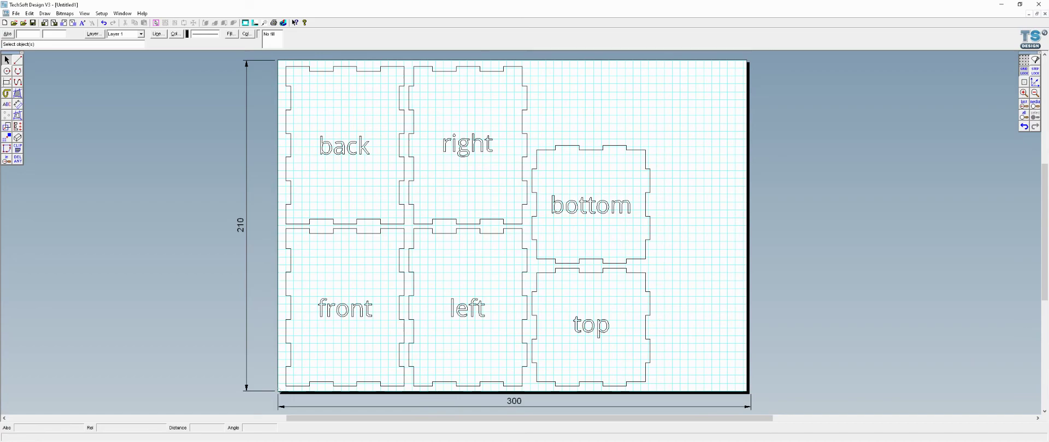
Switch to MakerCase, rotate the box preview to examine its top face, and return to TechSoft Design.
{"action": "key", "text": "alt+Tab"}
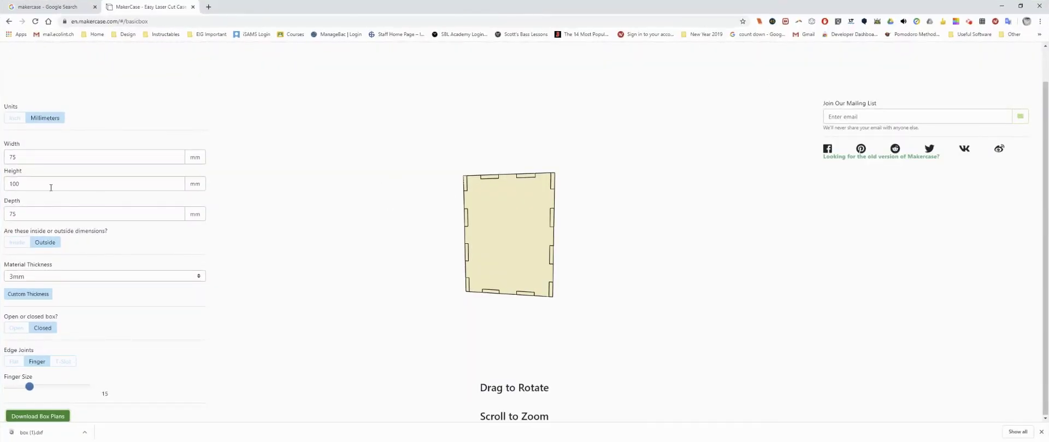
{"action": "left_click_drag", "start_coordinate": [485, 221], "coordinate": [526, 250]}
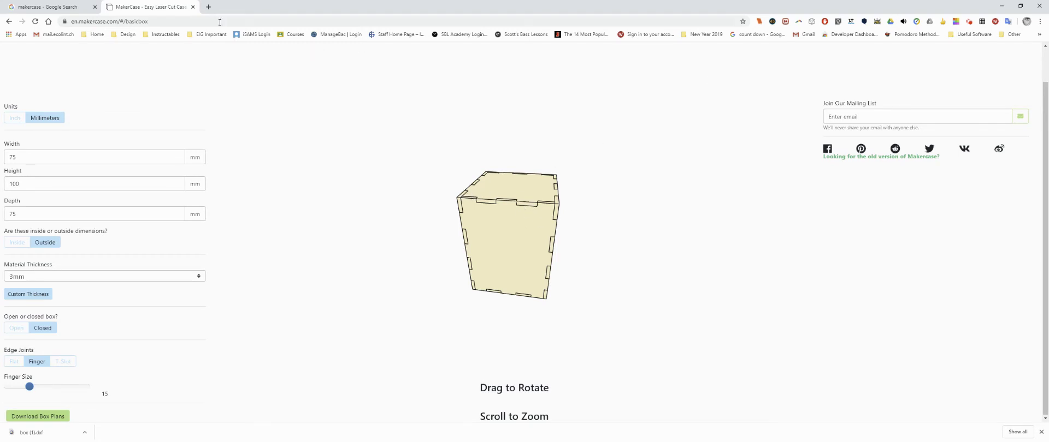
{"action": "key", "text": "alt+Tab"}
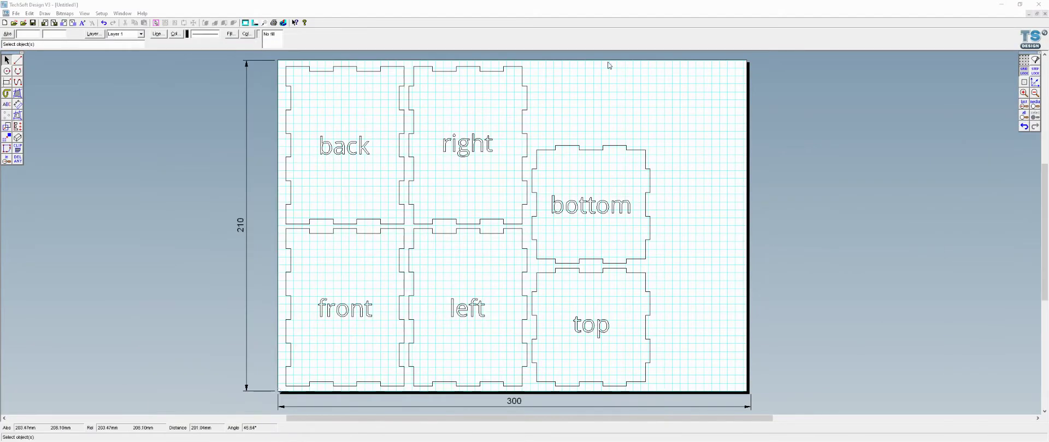
Draw a 75 × 75 mm square beside the bottom panel, overlapping the sheet's right edge.
{"action": "left_click", "coordinate": [7, 83]}
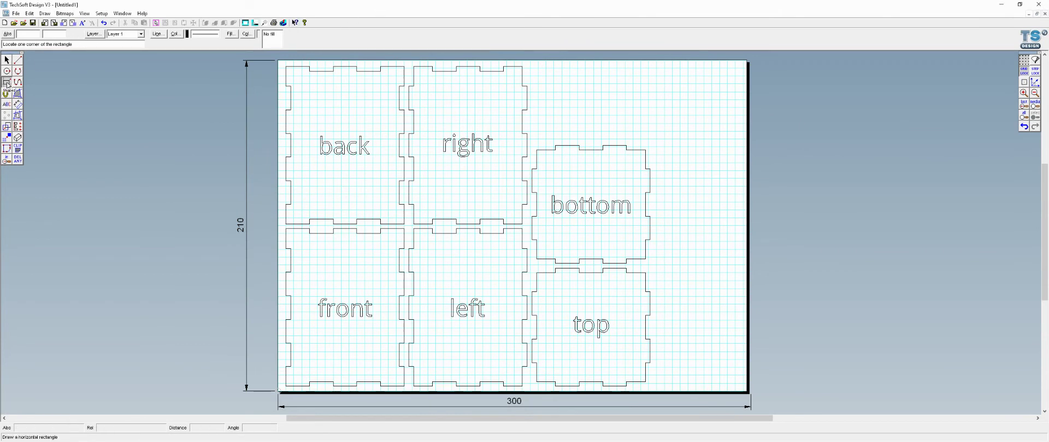
{"action": "left_click", "coordinate": [664, 194]}
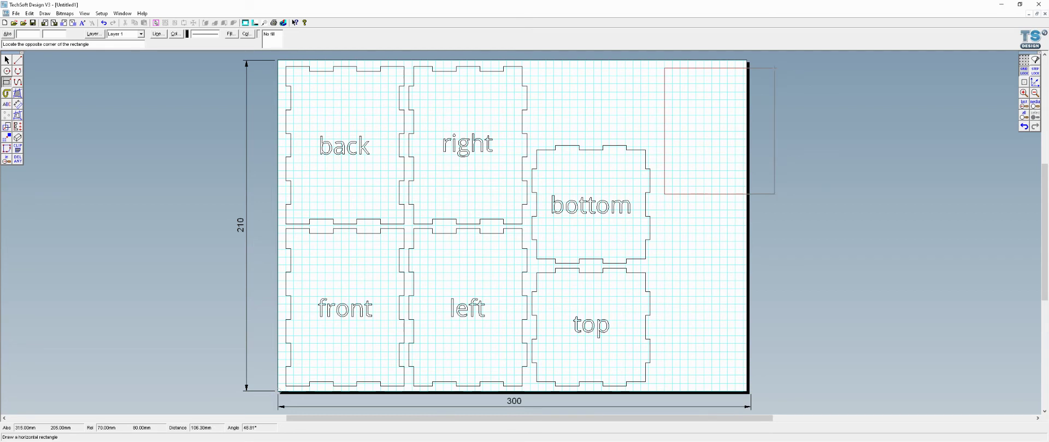
{"action": "left_click", "coordinate": [783, 76]}
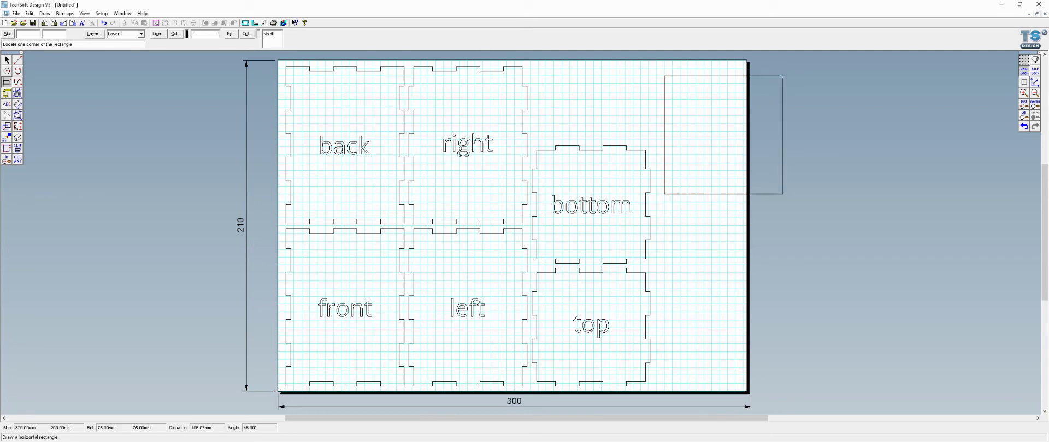
Move the 75 mm square down to the free area beside the bottom and top panels.
{"action": "left_click", "coordinate": [6, 59]}
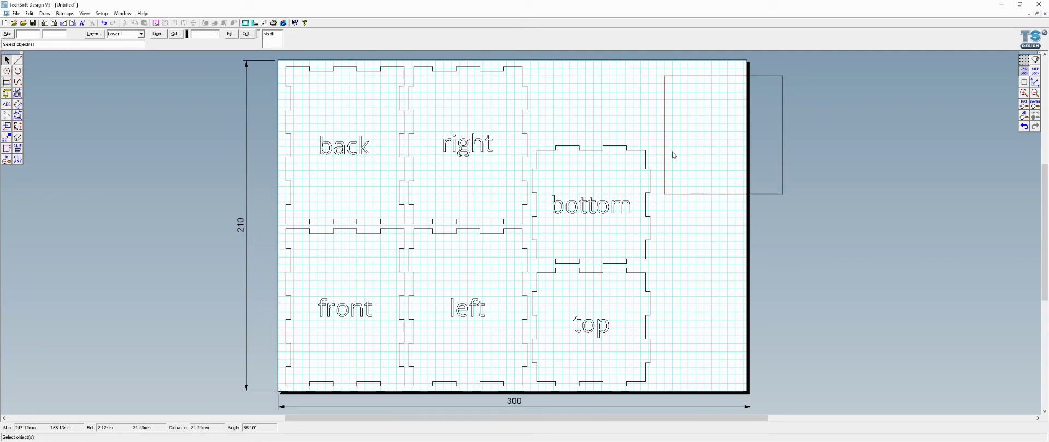
{"action": "left_click", "coordinate": [722, 194]}
{"action": "left_click", "coordinate": [722, 135]}
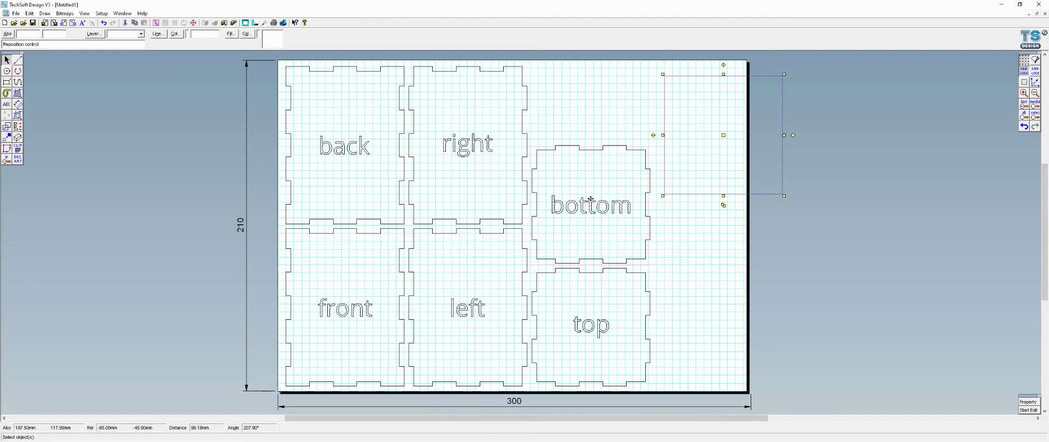
{"action": "left_click_drag", "start_coordinate": [698, 266], "coordinate": [734, 266]}
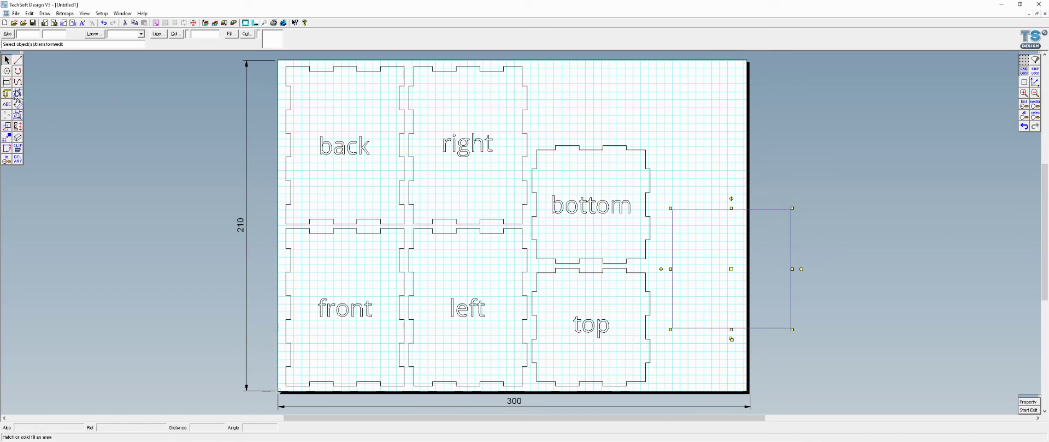
Draw a short diagonal line in the free area at the sheet's upper-right corner.
{"action": "left_click", "coordinate": [17, 59]}
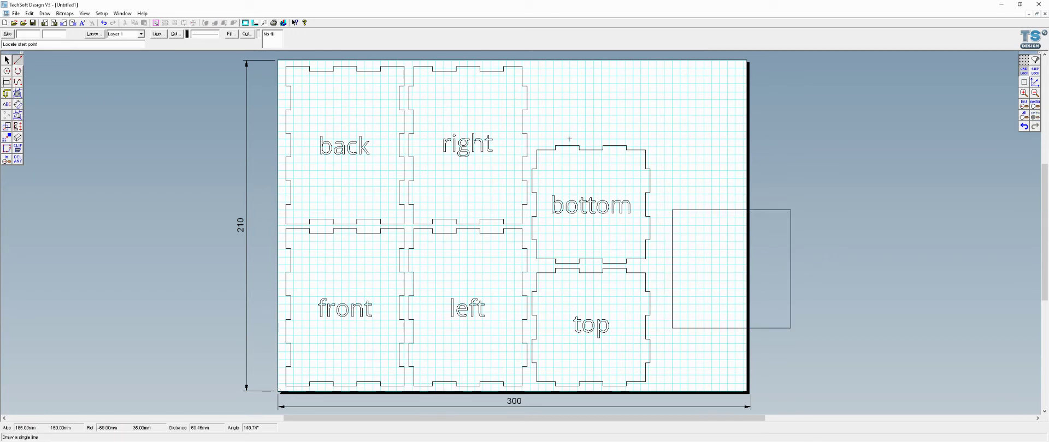
{"action": "left_click", "coordinate": [664, 99]}
{"action": "left_click", "coordinate": [720, 123]}
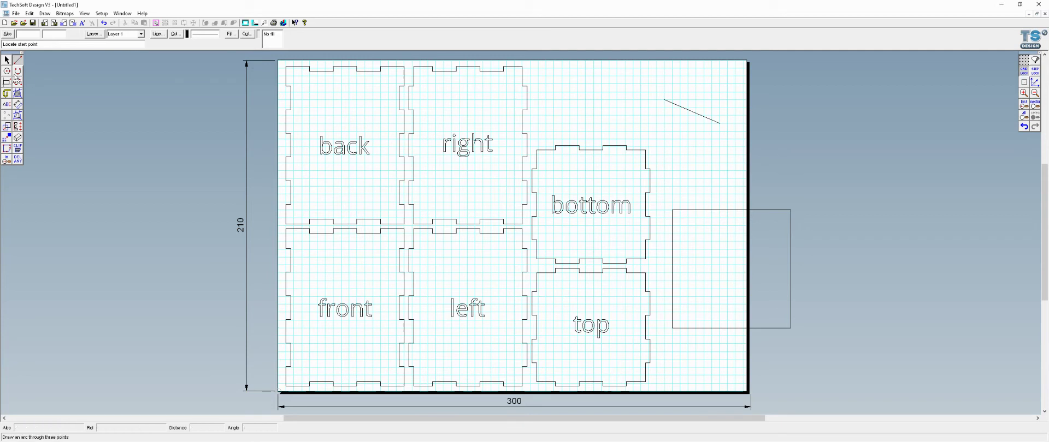
Ungroup the imported box panels.
{"action": "left_click", "coordinate": [6, 60]}
{"action": "left_click", "coordinate": [568, 146]}
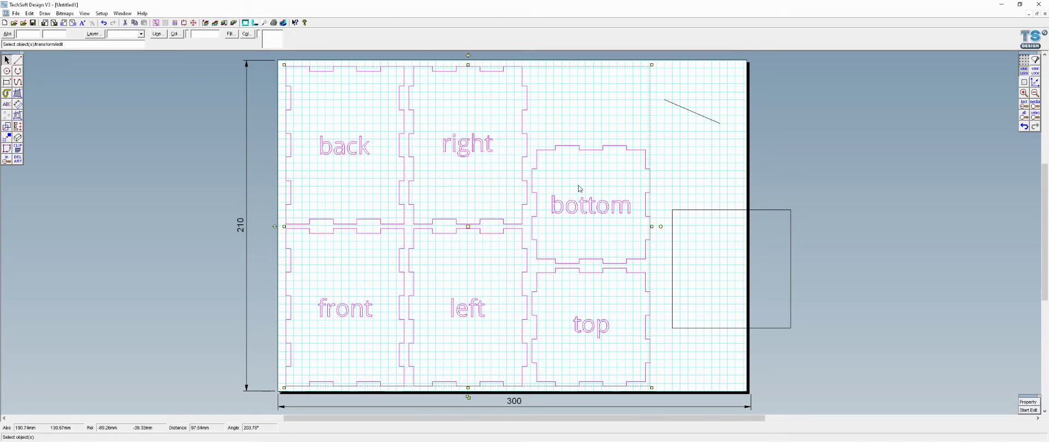
{"action": "key", "text": "ctrl+u"}
{"action": "left_click", "coordinate": [554, 241]}
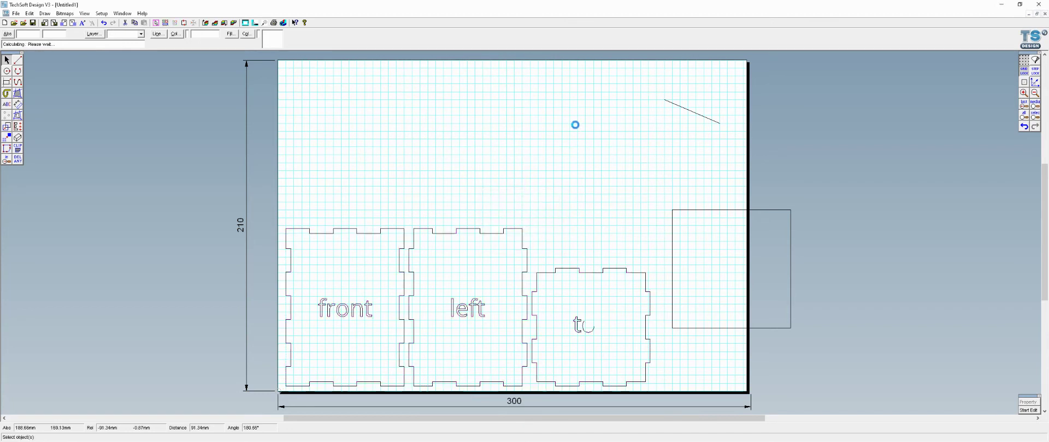
Group the bottom panel's outline and its label into a single object.
{"action": "left_click", "coordinate": [568, 146]}
{"action": "left_click", "coordinate": [635, 148]}
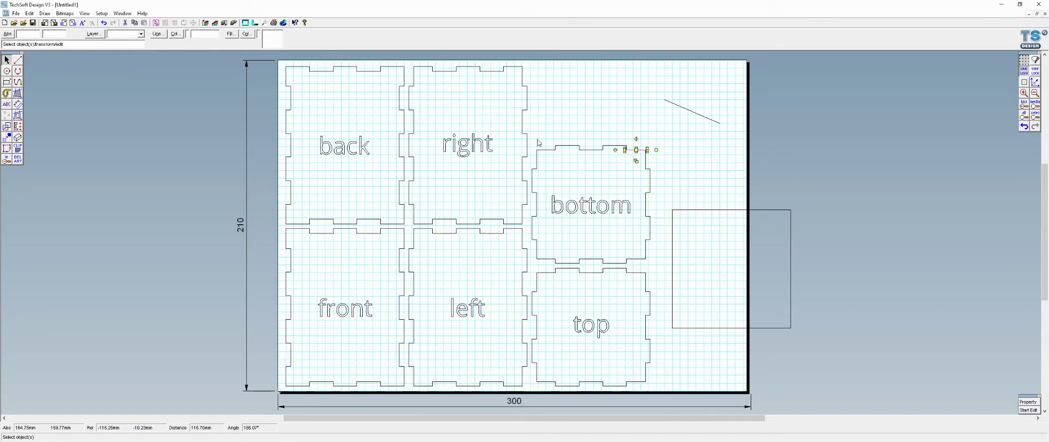
{"action": "left_click_drag", "start_coordinate": [659, 136], "coordinate": [529, 270]}
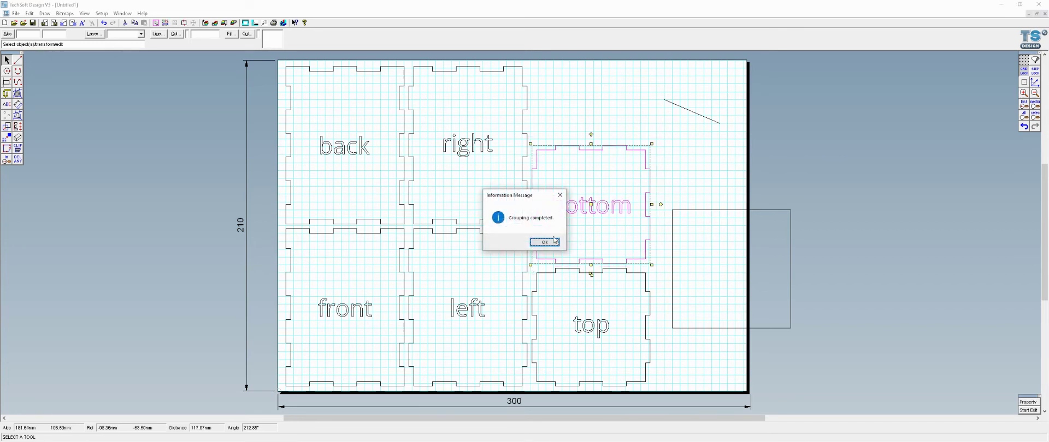
{"action": "left_click", "coordinate": [544, 244]}
Turn on Attach and move the bottom panel so its centre snaps to the diagonal line's lower end.
{"action": "left_click", "coordinate": [1024, 81]}
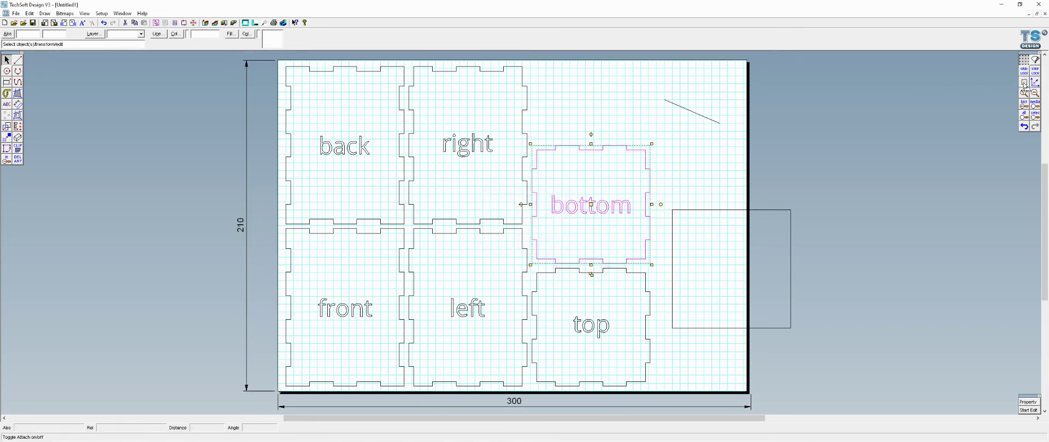
{"action": "left_click_drag", "start_coordinate": [591, 204], "coordinate": [719, 124]}
{"action": "left_click", "coordinate": [788, 147]}
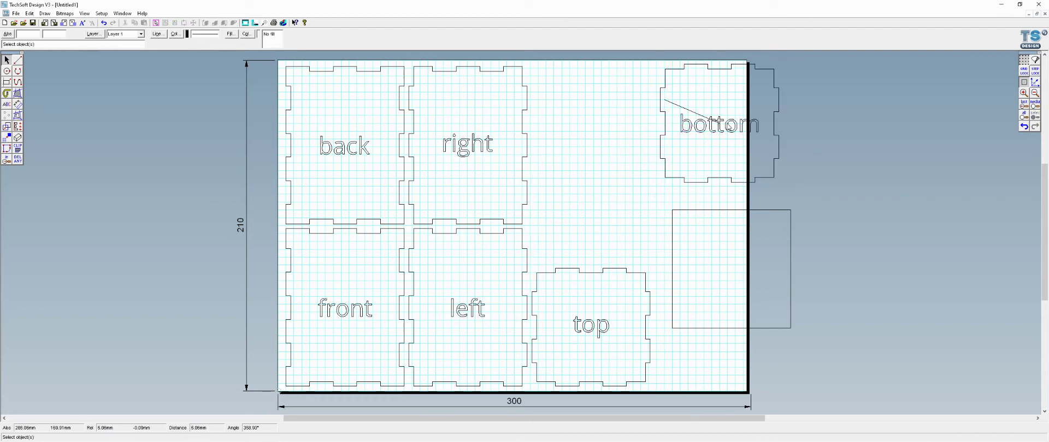
Try snapping the 75 mm square's centre onto the bottom panel's centre, and undo the move.
{"action": "left_click", "coordinate": [705, 210]}
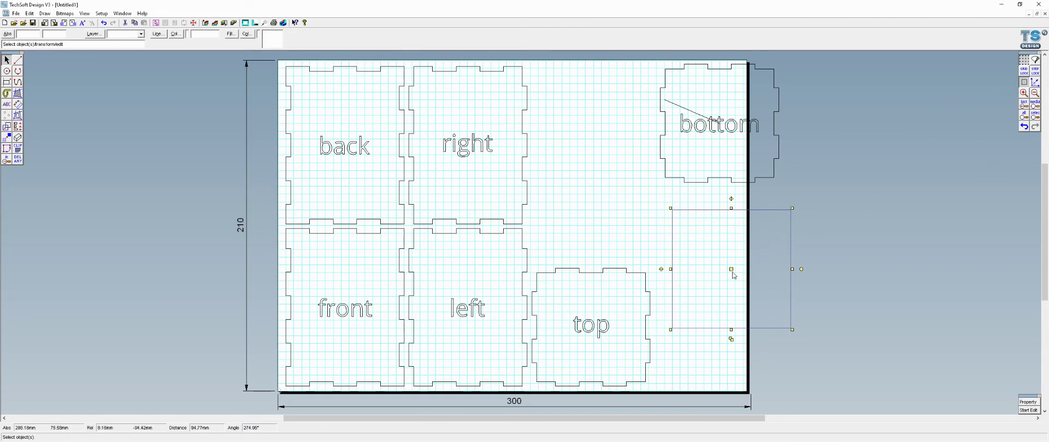
{"action": "left_click_drag", "start_coordinate": [733, 276], "coordinate": [722, 130]}
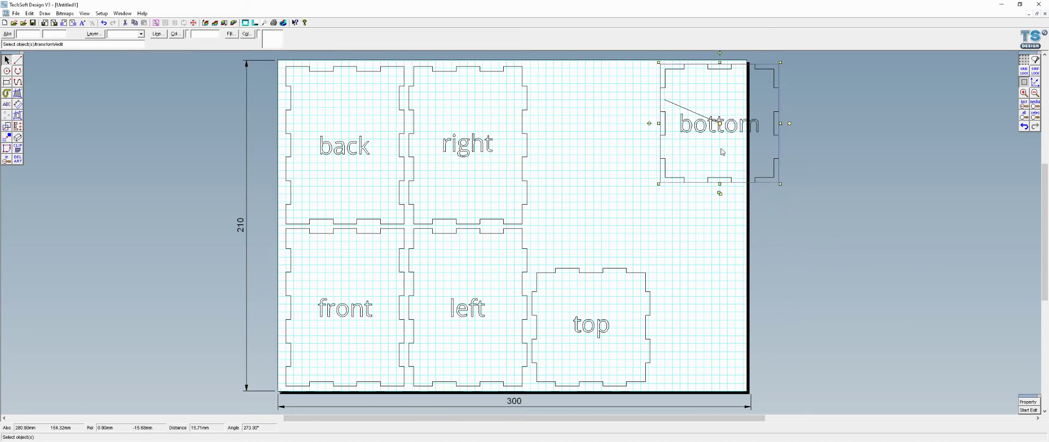
{"action": "left_click", "coordinate": [752, 130]}
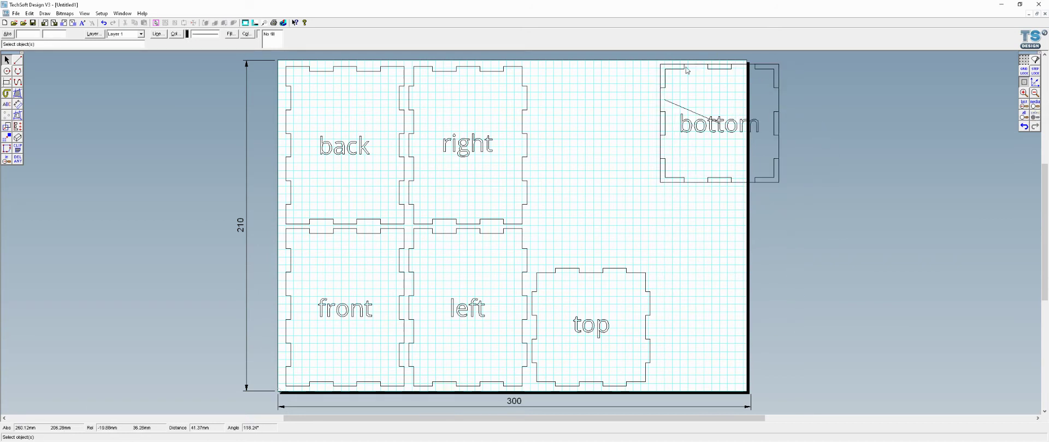
{"action": "left_click", "coordinate": [1023, 126]}
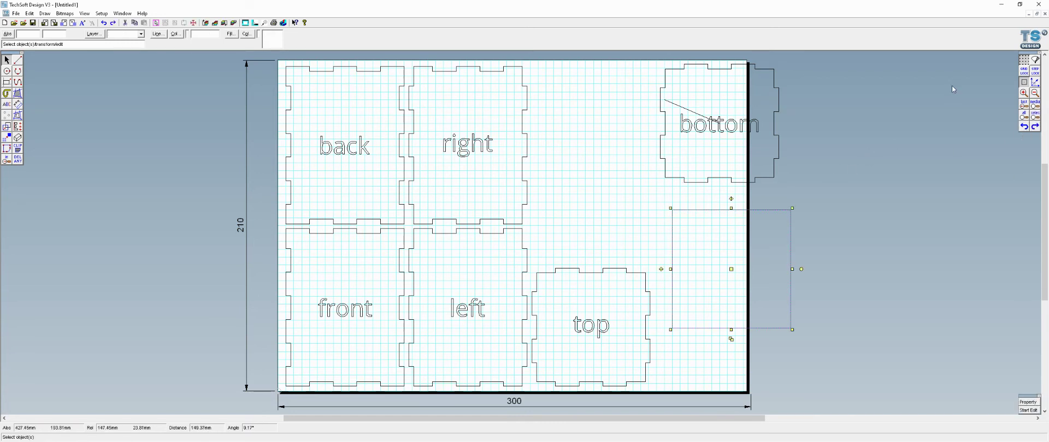
Switch from Attach to Step Lock and set the step spacing to 2.5 mm in X and Y.
{"action": "left_click", "coordinate": [1023, 74]}
{"action": "left_click", "coordinate": [1036, 74]}
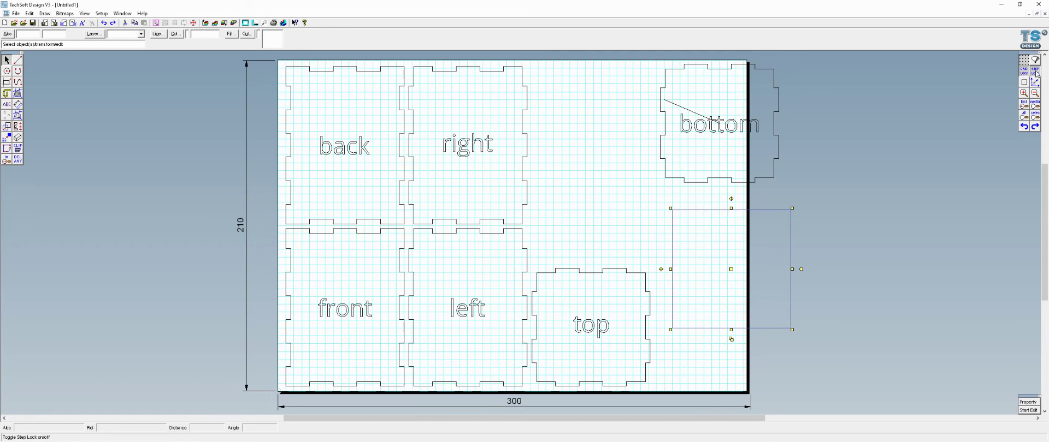
{"action": "right_click", "coordinate": [1036, 74]}
{"action": "double_click", "coordinate": [488, 179]}
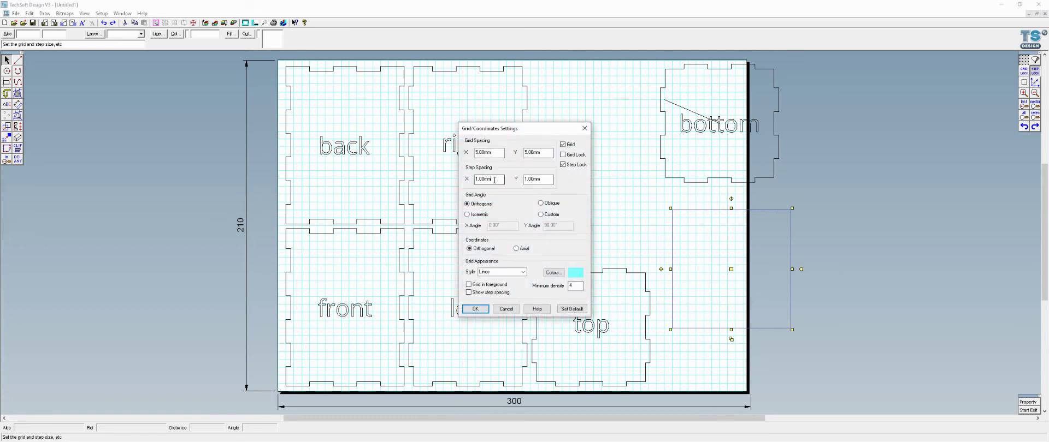
{"action": "type", "text": "2.5"}
{"action": "key", "text": "Tab"}
{"action": "type", "text": "2.5"}
{"action": "left_click", "coordinate": [474, 309]}
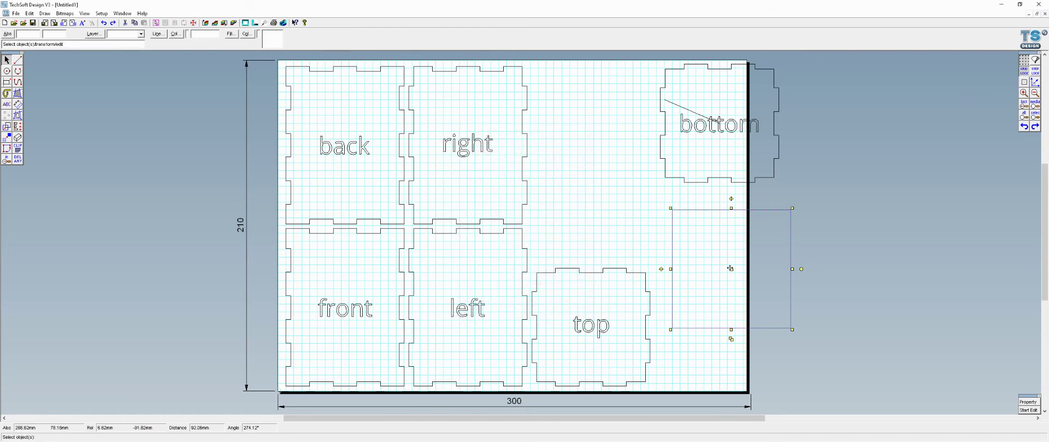
Try positioning the 75 mm square's centre on the bottom panel's centre, and move the square back past the sheet's right edge.
{"action": "left_click_drag", "start_coordinate": [730, 269], "coordinate": [715, 127]}
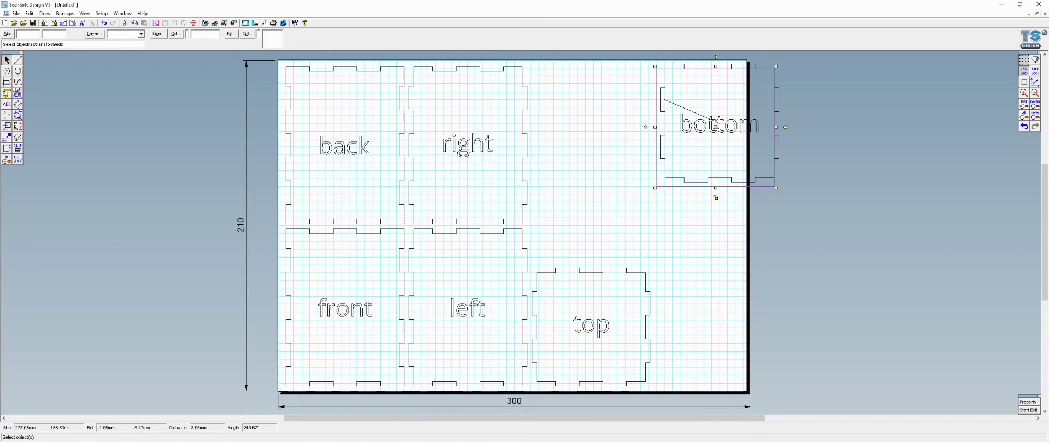
{"action": "left_click_drag", "start_coordinate": [715, 127], "coordinate": [809, 288]}
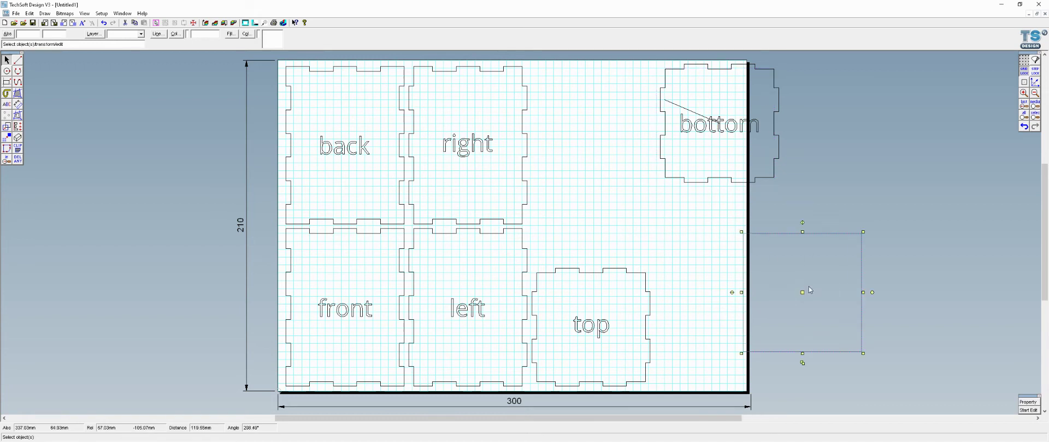
{"action": "left_click", "coordinate": [591, 272]}
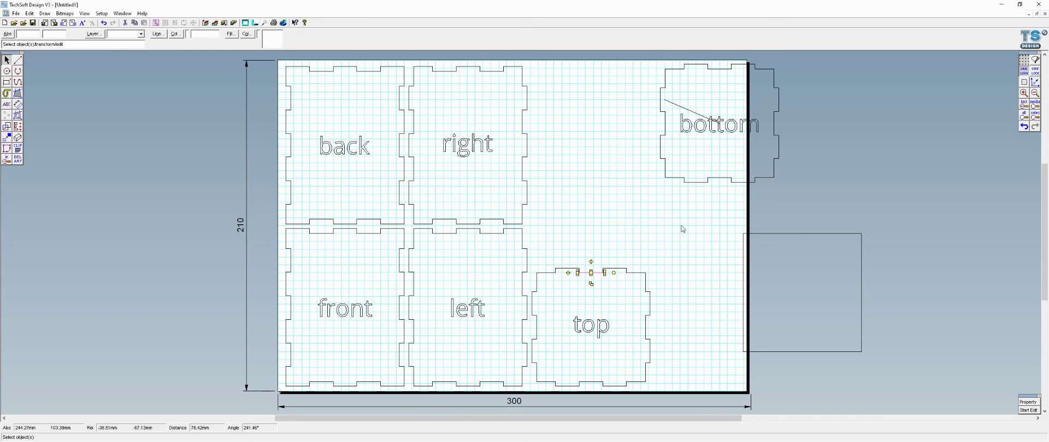
Check the Step Lock settings and move the 75 mm square so its centre coincides with the bottom panel's centre.
{"action": "left_click", "coordinate": [768, 234]}
{"action": "left_click_drag", "start_coordinate": [803, 292], "coordinate": [717, 126]}
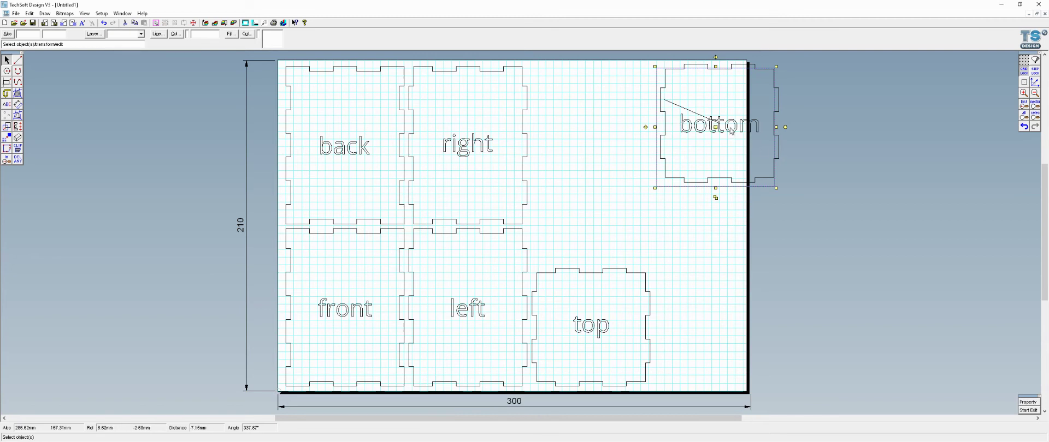
{"action": "left_click_drag", "start_coordinate": [732, 130], "coordinate": [719, 125]}
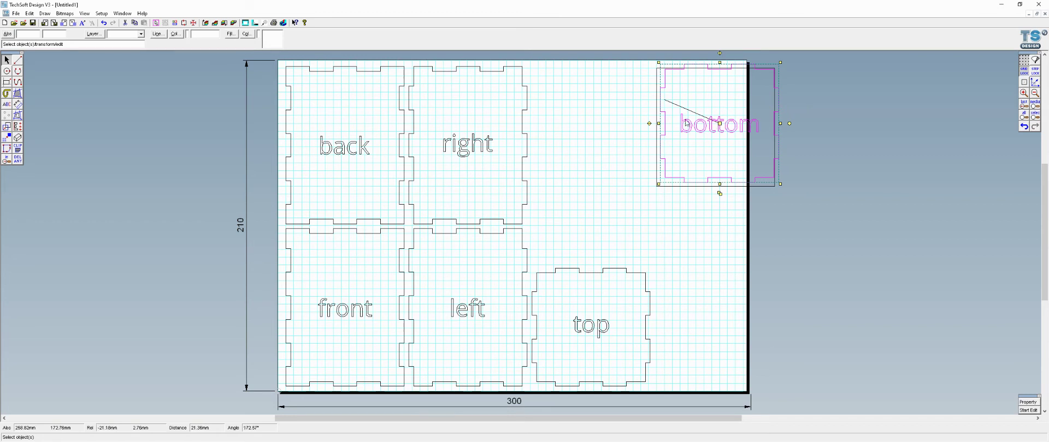
{"action": "left_click", "coordinate": [1035, 74]}
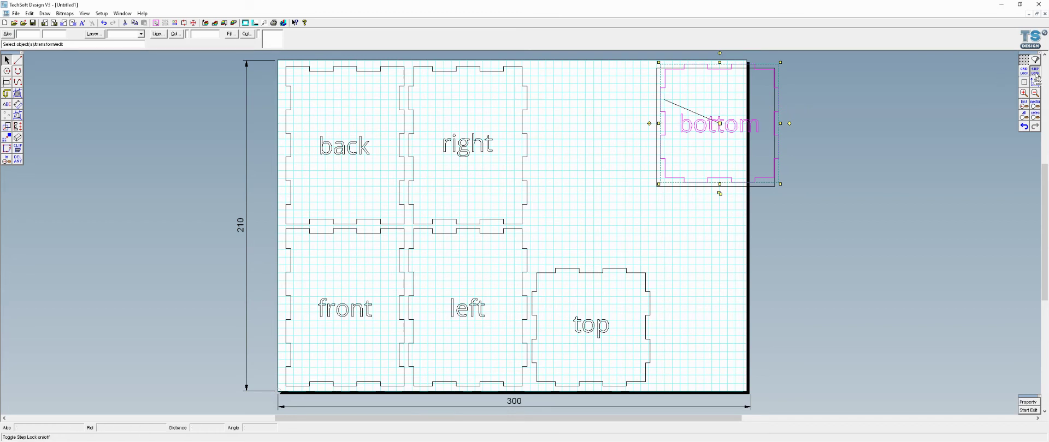
{"action": "right_click", "coordinate": [1034, 73]}
{"action": "left_click", "coordinate": [475, 310]}
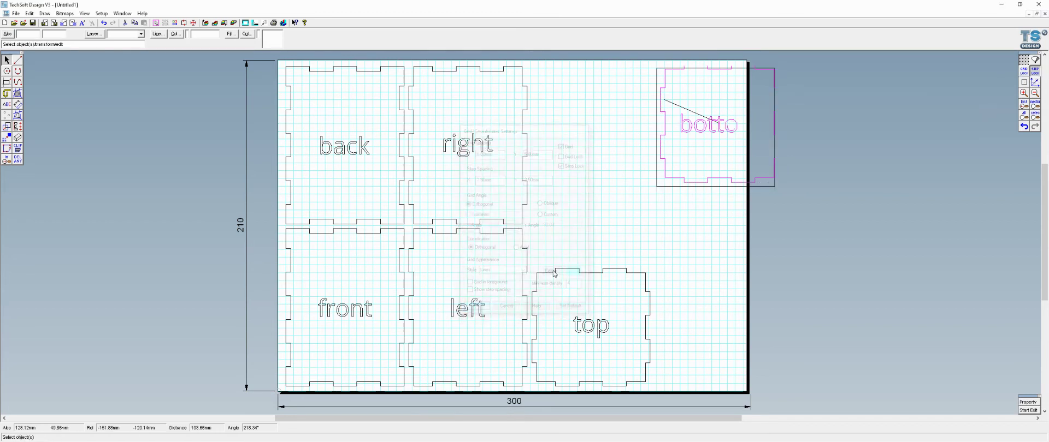
{"action": "left_click", "coordinate": [683, 221]}
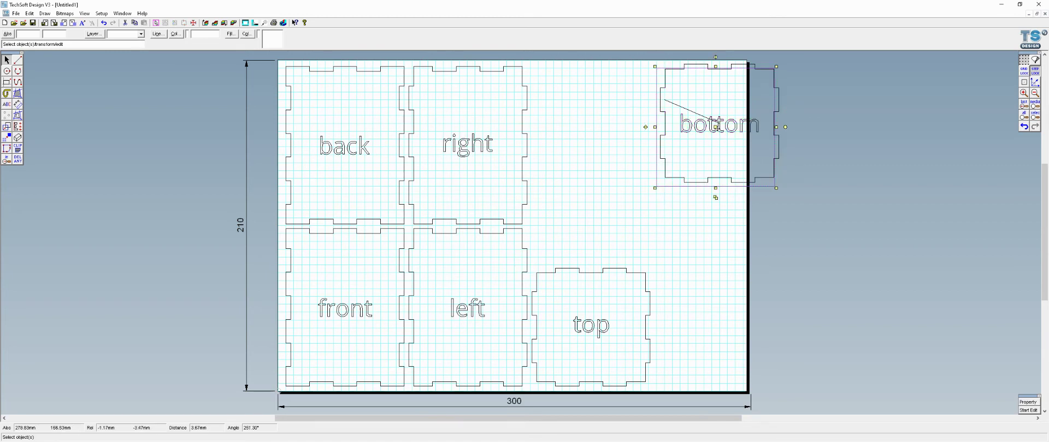
{"action": "left_click_drag", "start_coordinate": [715, 127], "coordinate": [719, 123]}
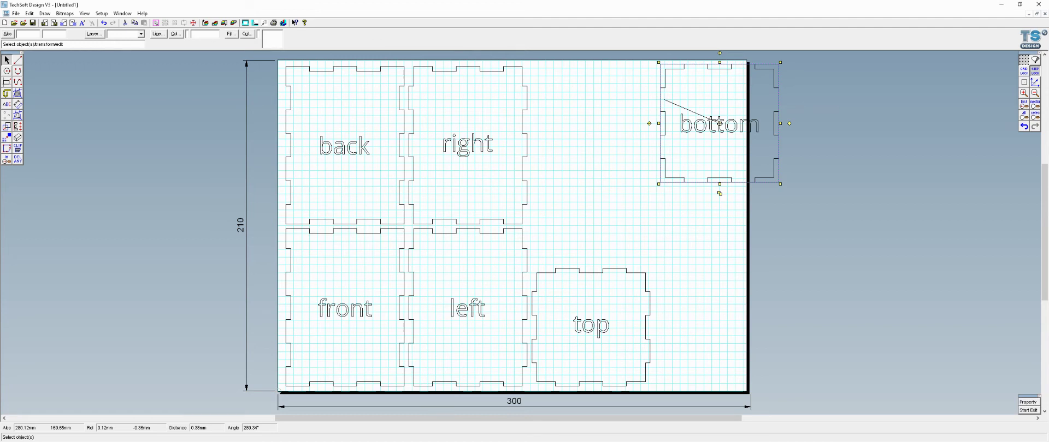
Move the 75 mm square and the bottom panel into the space above the top panel, keeping their centres aligned.
{"action": "left_click_drag", "start_coordinate": [720, 123], "coordinate": [593, 203]}
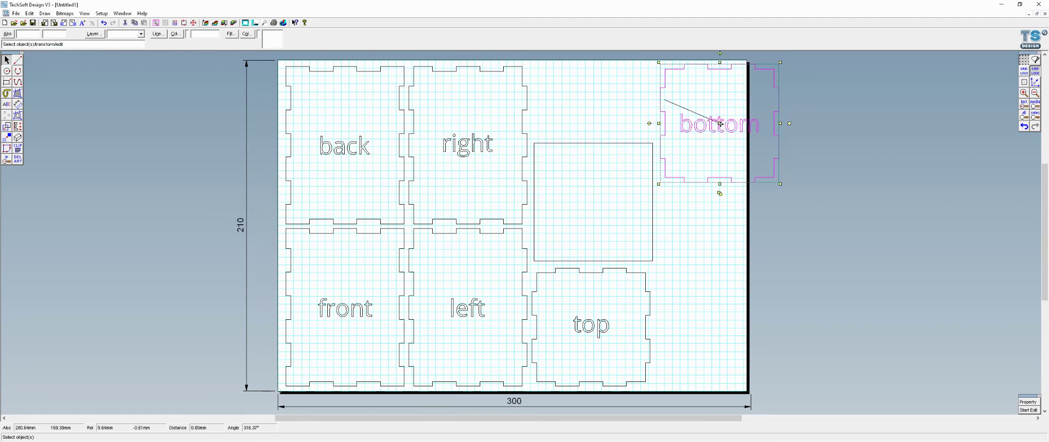
{"action": "left_click_drag", "start_coordinate": [720, 124], "coordinate": [593, 203]}
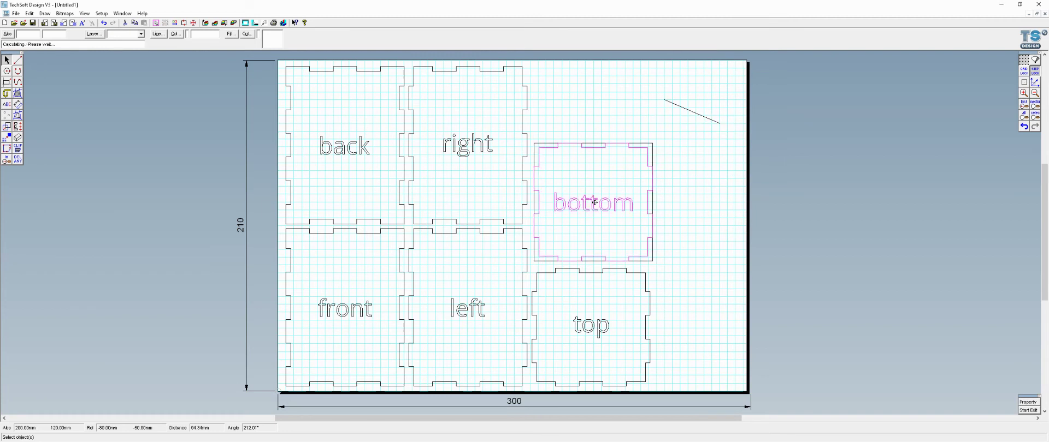
{"action": "left_click", "coordinate": [695, 249]}
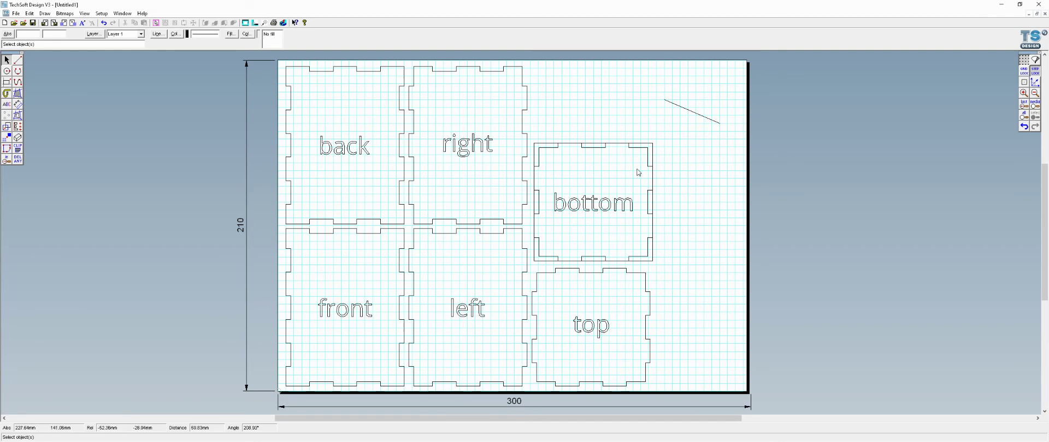
Delete the diagonal line, and move the 75 mm square off the bottom panel to the sheet's right edge.
{"action": "left_click", "coordinate": [692, 112]}
{"action": "key", "text": "Delete"}
{"action": "left_click", "coordinate": [597, 144]}
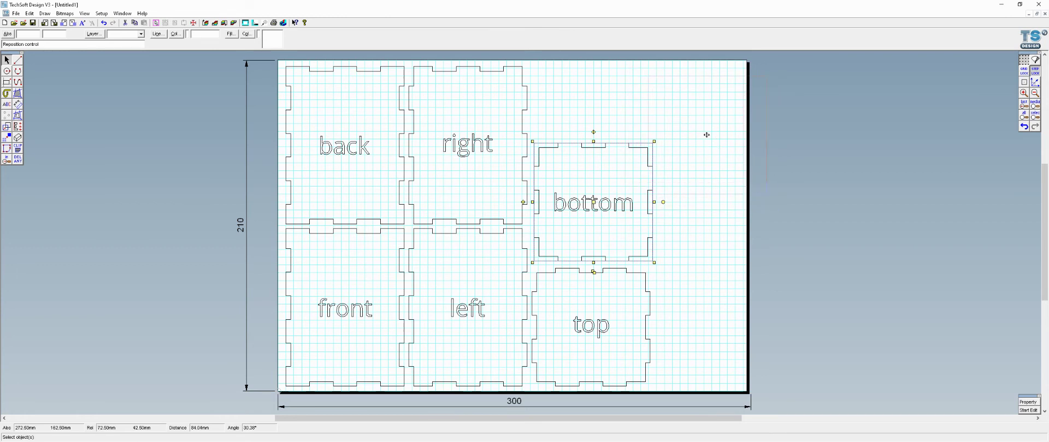
{"action": "left_click", "coordinate": [725, 148]}
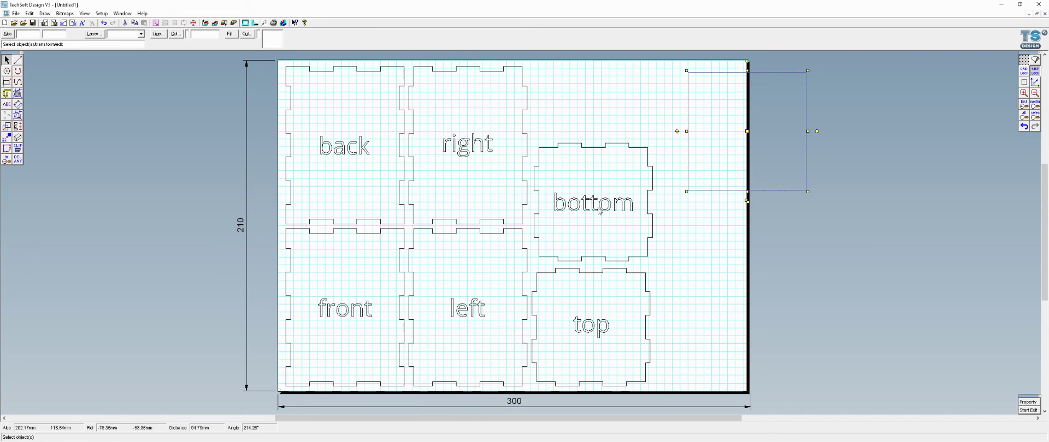
Group the back panel's outline and label, and move the group close to the sheet's upper-left corner.
{"action": "left_click_drag", "start_coordinate": [279, 65], "coordinate": [412, 234]}
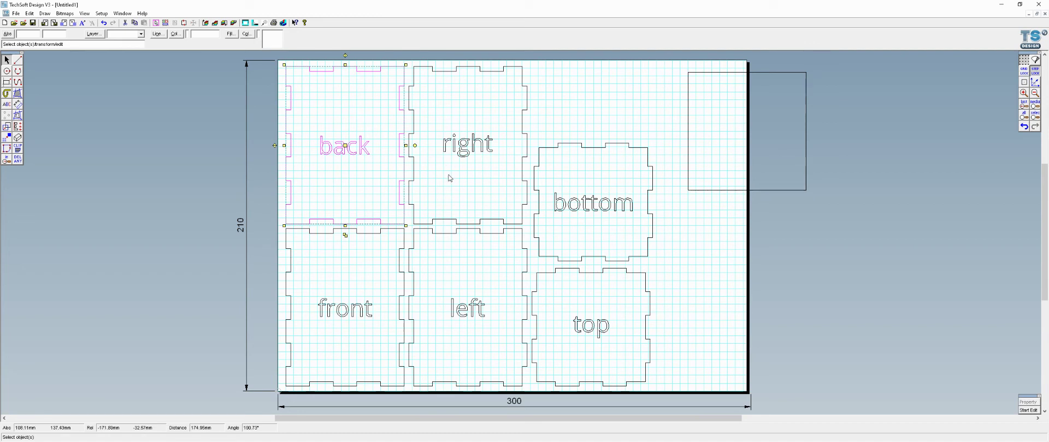
{"action": "key", "text": "ctrl+g"}
{"action": "left_click", "coordinate": [544, 242]}
{"action": "left_click", "coordinate": [460, 224]}
{"action": "left_click", "coordinate": [343, 154]}
{"action": "left_click_drag", "start_coordinate": [344, 145], "coordinate": [341, 142]}
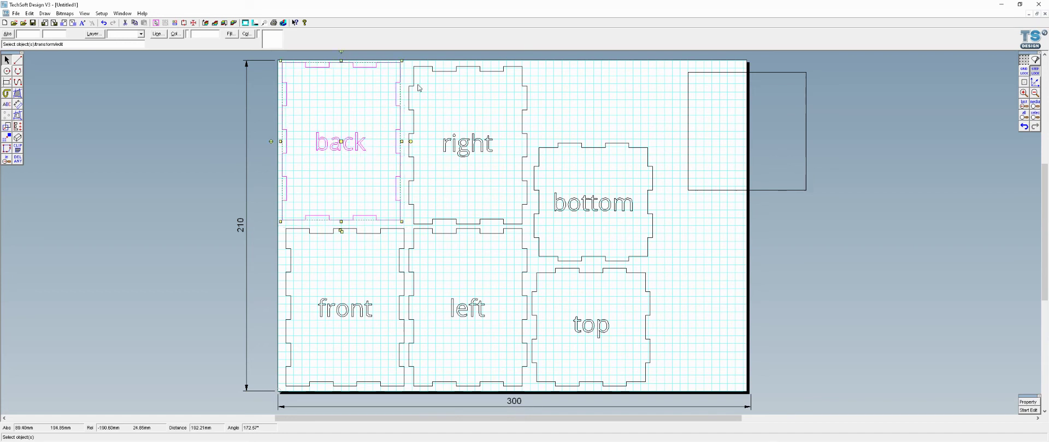
With the grid settings checked, group the right panel's outline and label and move it close beside the back panel.
{"action": "left_click", "coordinate": [1024, 72]}
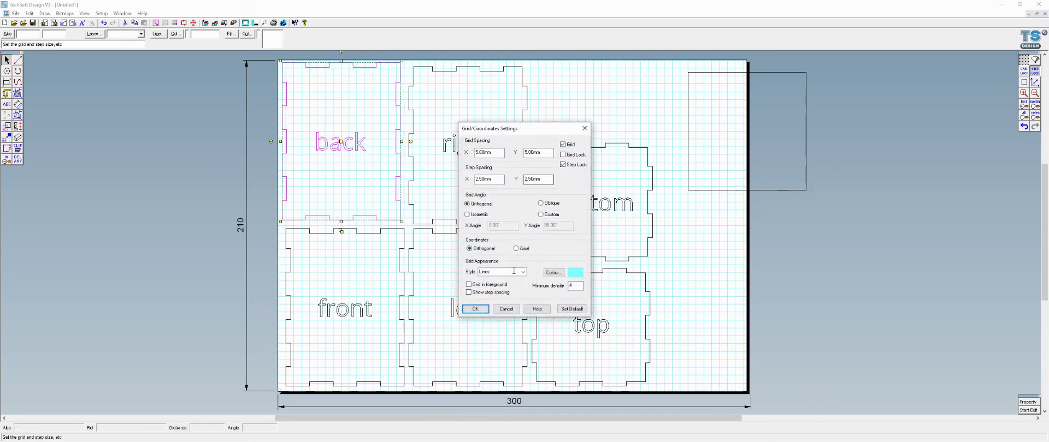
{"action": "left_click", "coordinate": [475, 309]}
{"action": "left_click_drag", "start_coordinate": [404, 60], "coordinate": [535, 226]}
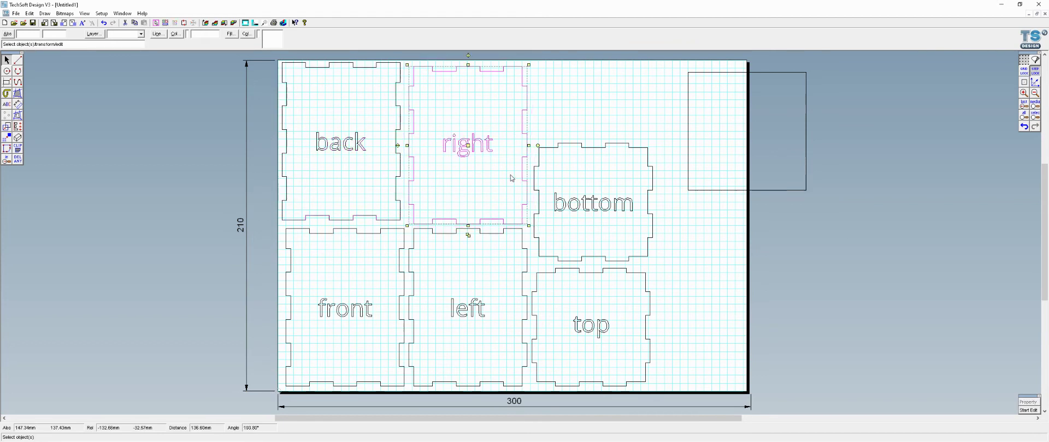
{"action": "key", "text": "ctrl+g"}
{"action": "left_click", "coordinate": [545, 242]}
{"action": "left_click_drag", "start_coordinate": [467, 144], "coordinate": [460, 142]}
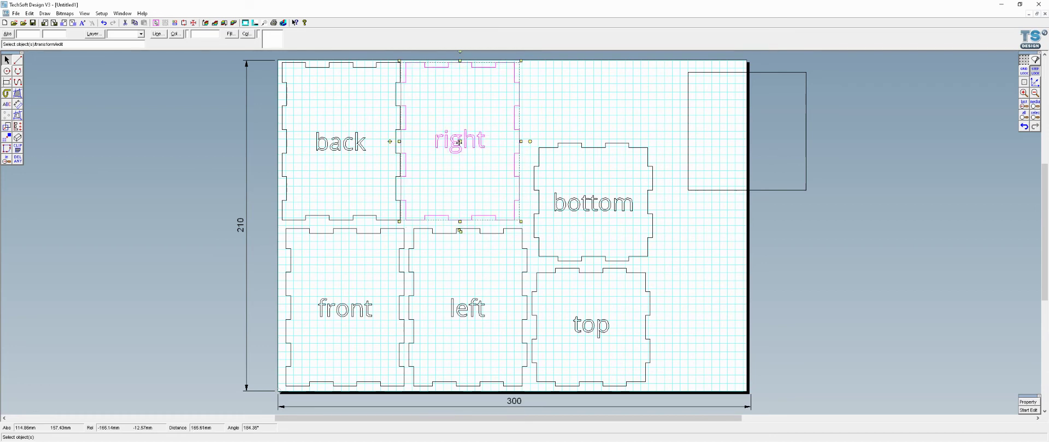
Group the front panel's outline and label, and move it just below the back panel near the sheet's left edge.
{"action": "scroll", "coordinate": [393, 121], "scroll_direction": "up", "scroll_amount": 4}
{"action": "scroll", "coordinate": [401, 113], "scroll_direction": "down", "scroll_amount": 4}
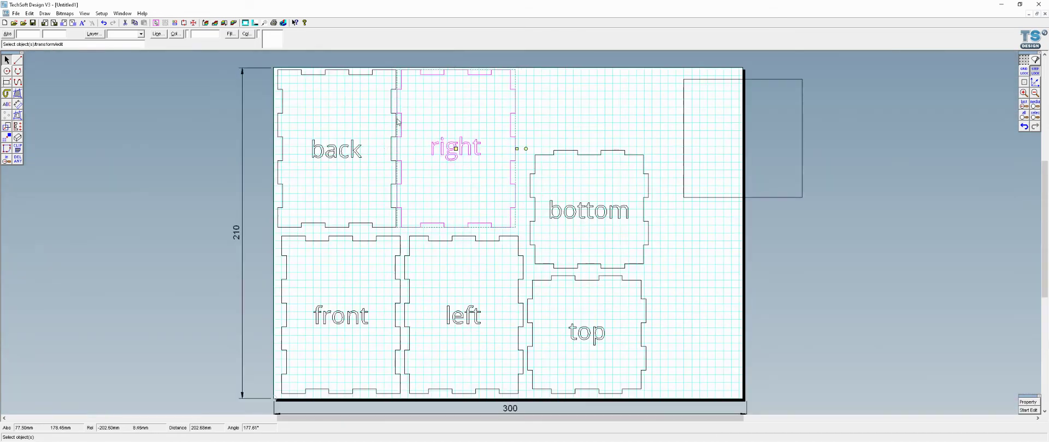
{"action": "left_click", "coordinate": [384, 241]}
{"action": "left_click_drag", "start_coordinate": [280, 237], "coordinate": [407, 403]}
{"action": "key", "text": "ctrl+g"}
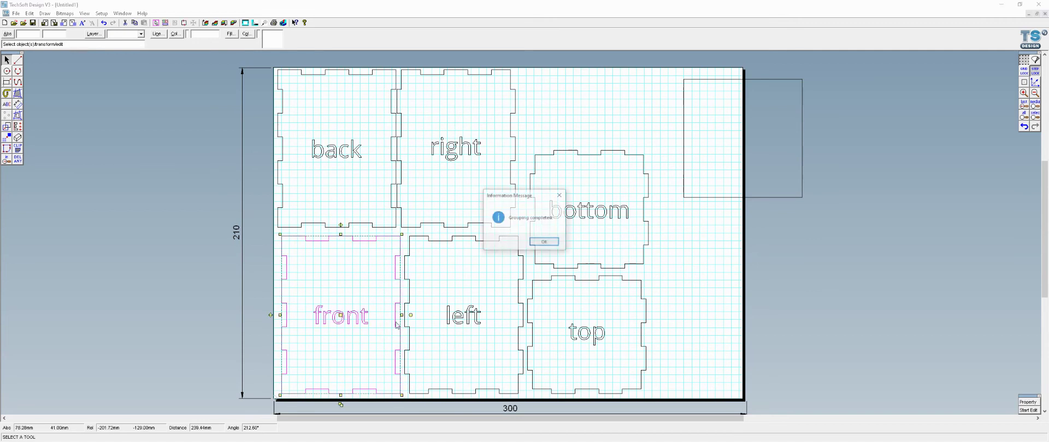
{"action": "left_click", "coordinate": [543, 242]}
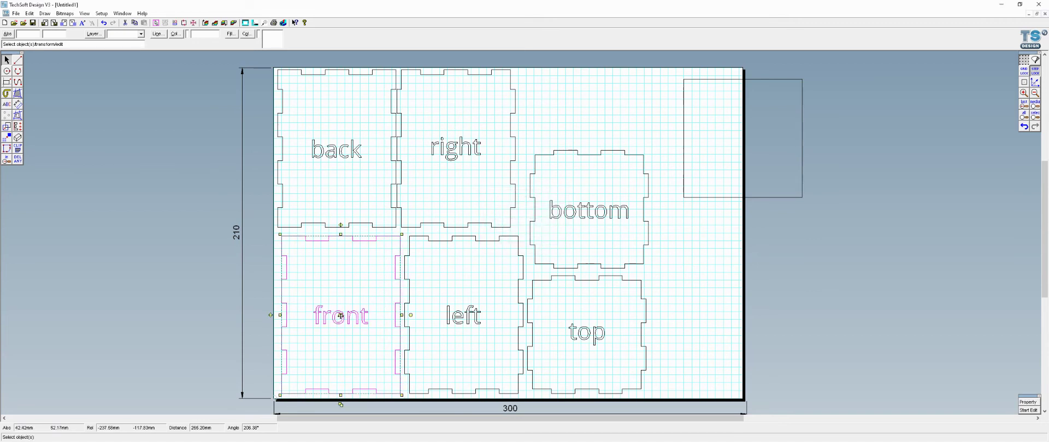
{"action": "left_click_drag", "start_coordinate": [341, 316], "coordinate": [333, 309]}
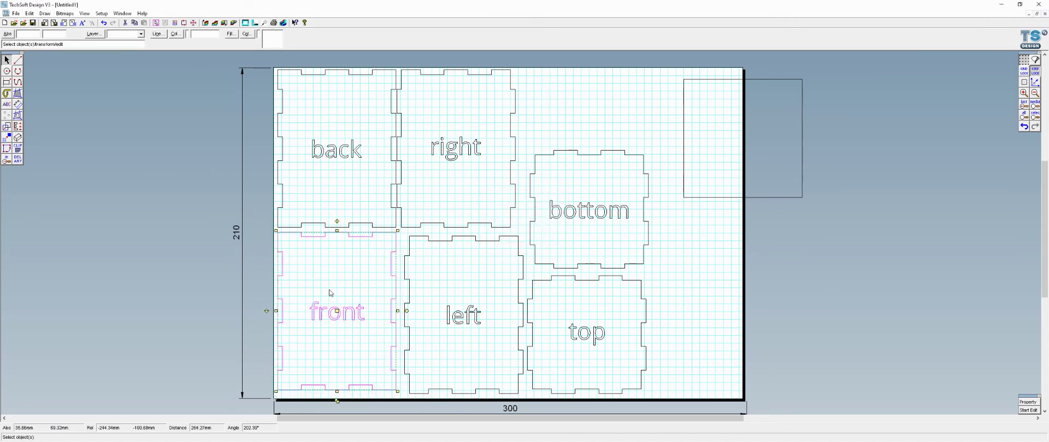
Group the left panel's outline and label, and move it close beside the front panel, just below the right panel.
{"action": "left_click_drag", "start_coordinate": [399, 232], "coordinate": [526, 401]}
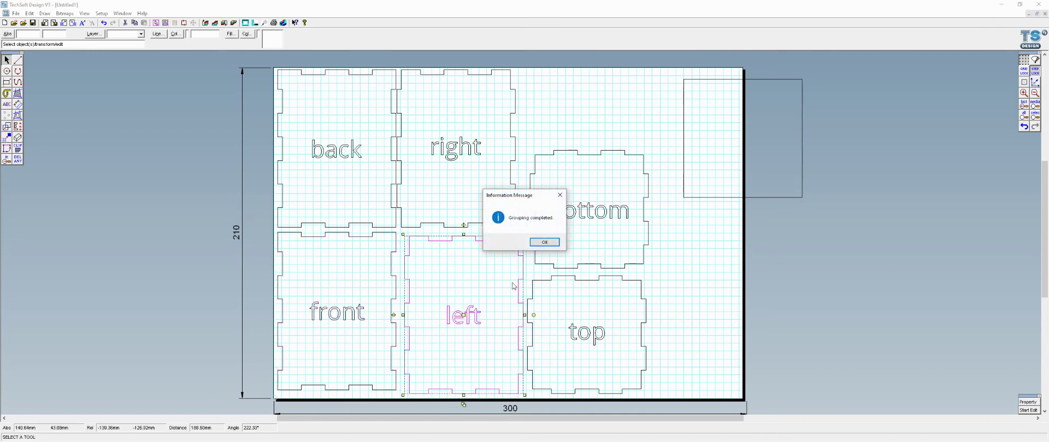
{"action": "left_click", "coordinate": [544, 246]}
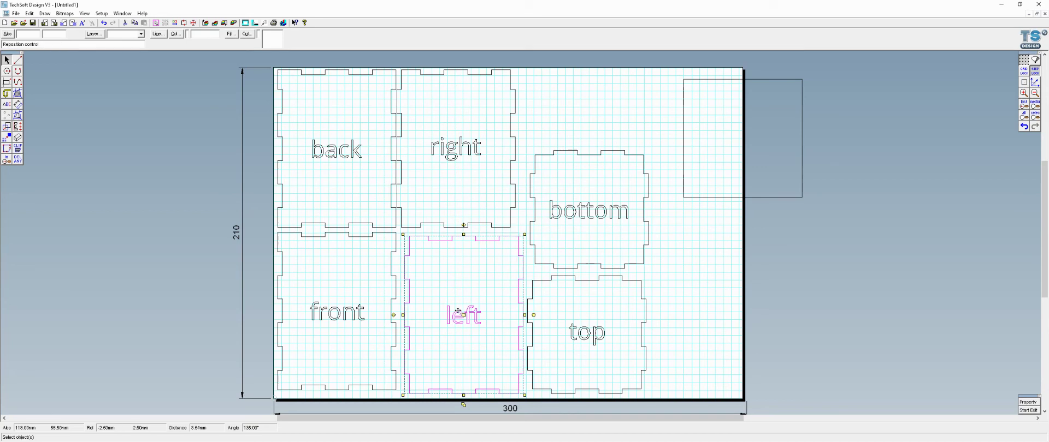
{"action": "scroll", "coordinate": [414, 278], "scroll_direction": "up", "scroll_amount": 2}
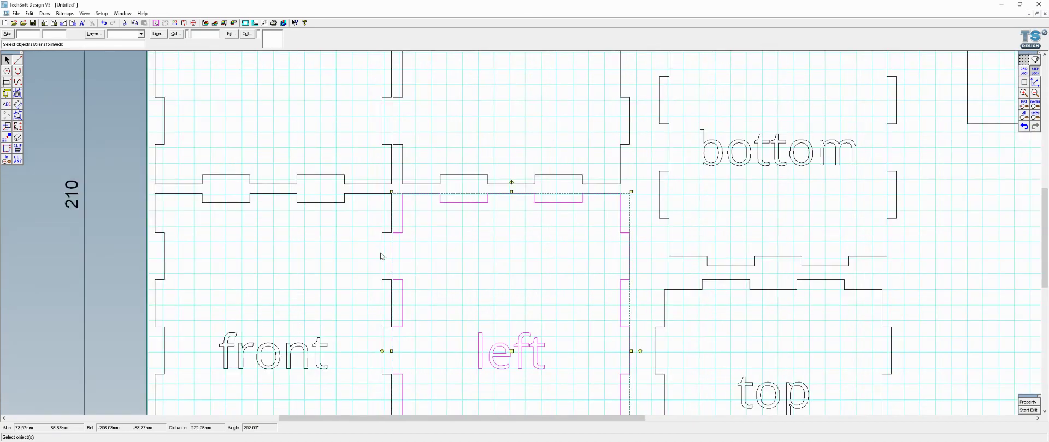
{"action": "scroll", "coordinate": [382, 257], "scroll_direction": "down", "scroll_amount": 2}
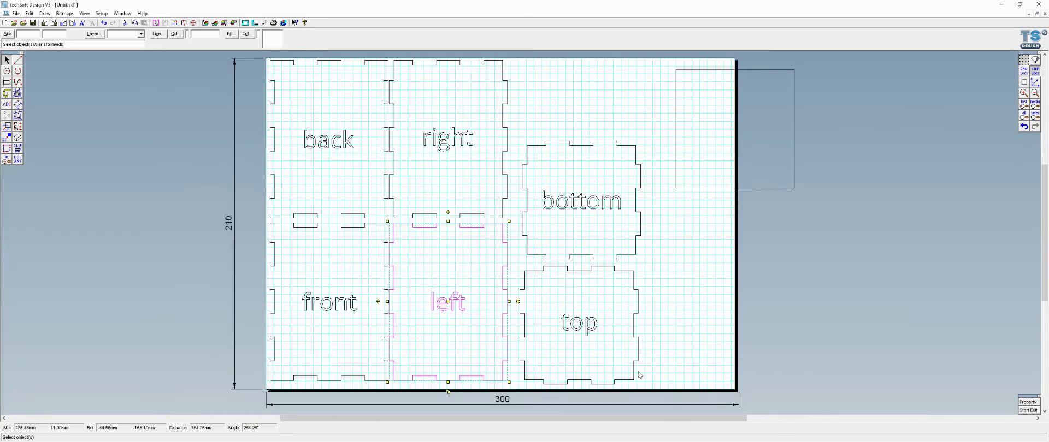
Group the top panel's outline and label, and move it close beside the left panel.
{"action": "left_click_drag", "start_coordinate": [649, 391], "coordinate": [511, 261]}
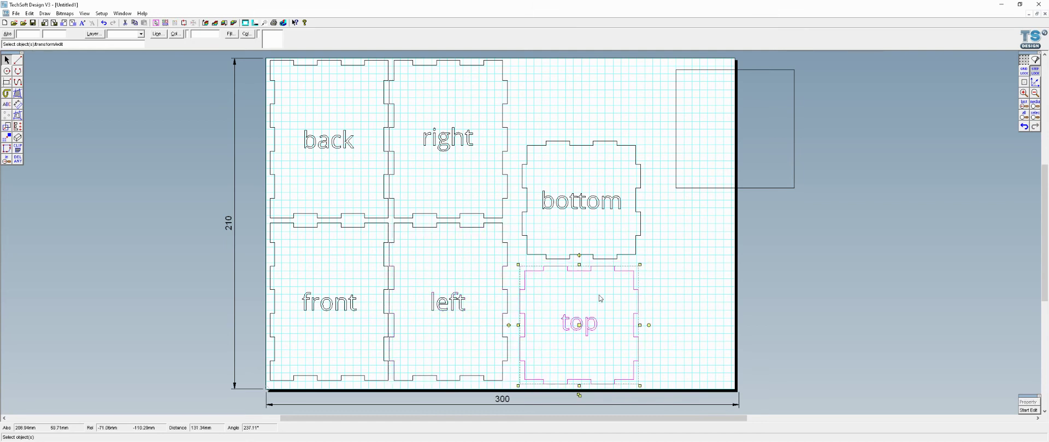
{"action": "left_click", "coordinate": [557, 247]}
{"action": "scroll", "coordinate": [584, 339], "scroll_direction": "up", "scroll_amount": 1}
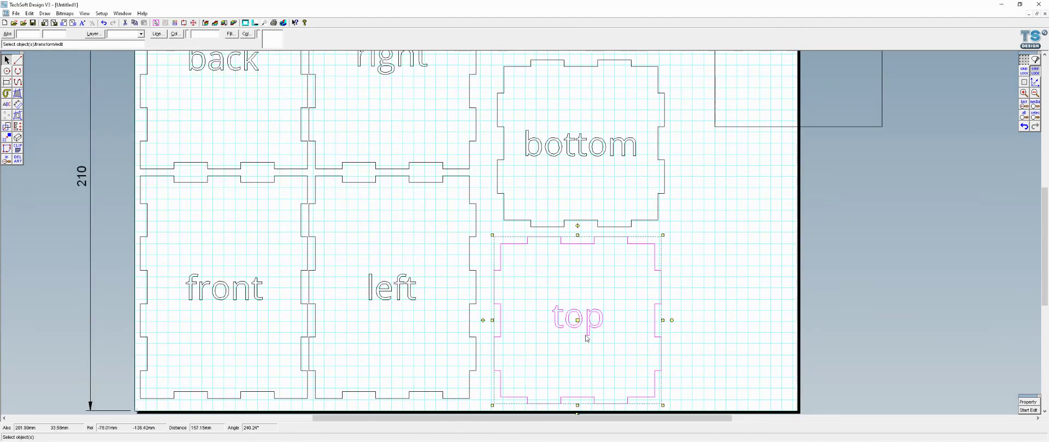
{"action": "left_click_drag", "start_coordinate": [578, 320], "coordinate": [558, 314]}
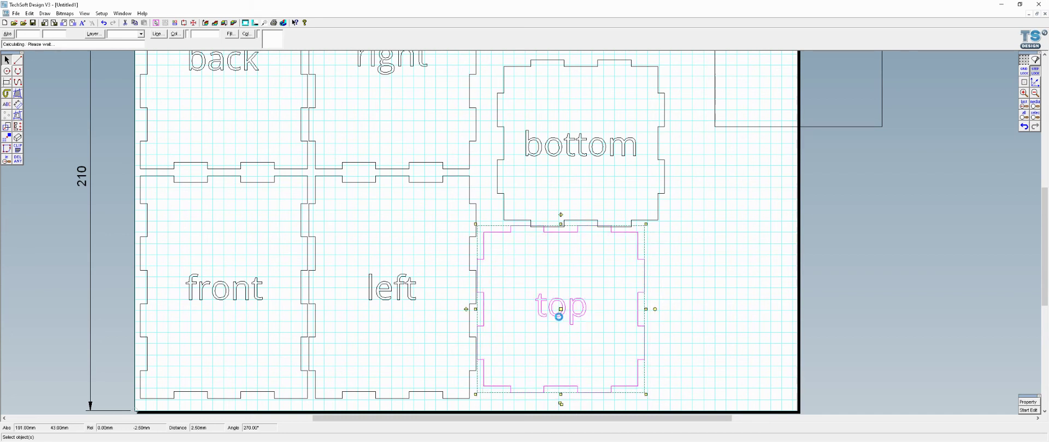
{"action": "left_click", "coordinate": [679, 293]}
Move the bottom panel away from above the top panel to the sheet's right edge.
{"action": "left_click", "coordinate": [615, 193]}
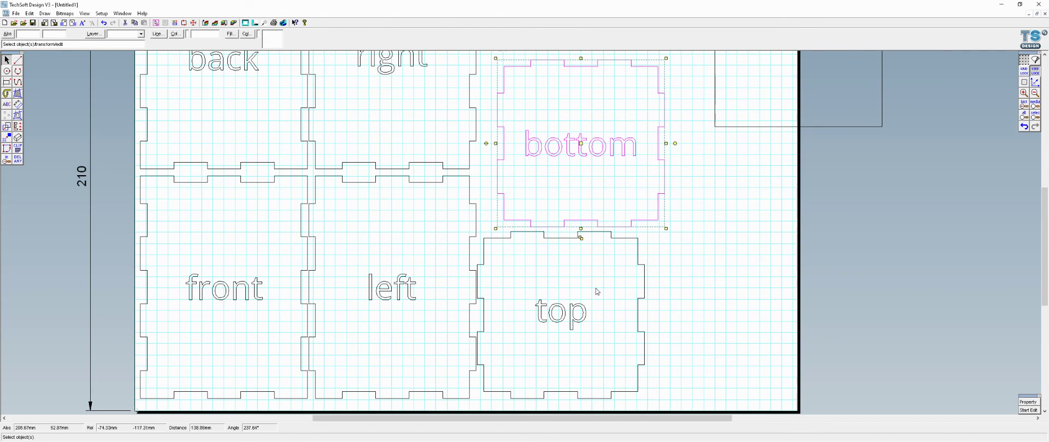
{"action": "left_click", "coordinate": [739, 131]}
{"action": "left_click", "coordinate": [570, 148]}
{"action": "left_click_drag", "start_coordinate": [580, 143], "coordinate": [724, 214]}
Move the 75 mm square beside the right panel near the sheet's upper edge, and the bottom panel beside the square.
{"action": "scroll", "coordinate": [735, 290], "scroll_direction": "down", "scroll_amount": 1}
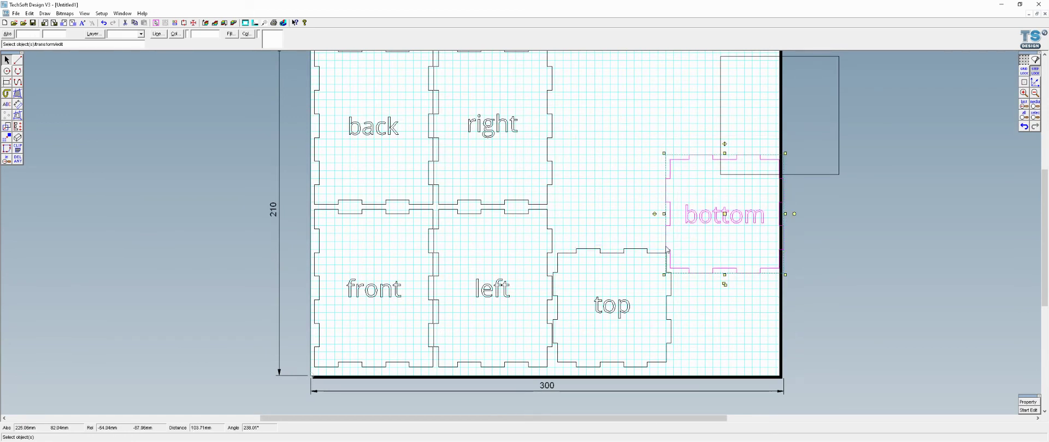
{"action": "scroll", "coordinate": [667, 251], "scroll_direction": "down", "scroll_amount": 1}
{"action": "left_click", "coordinate": [789, 191]}
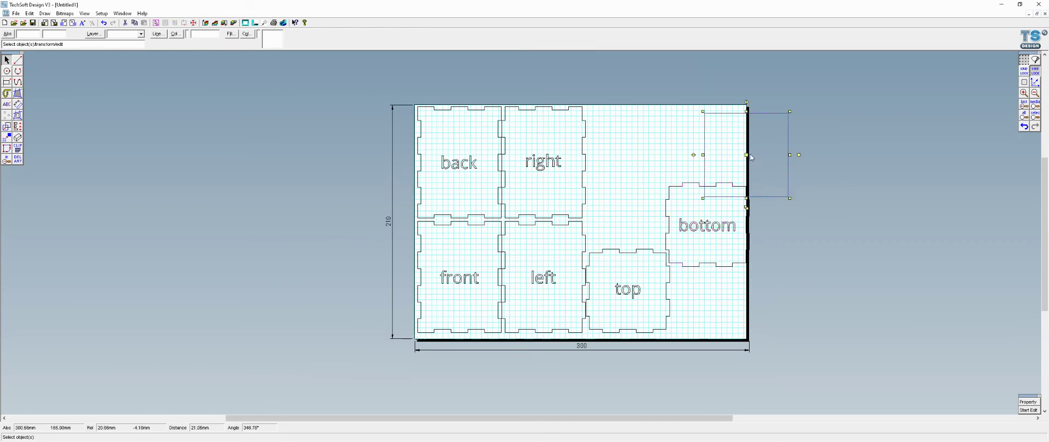
{"action": "left_click_drag", "start_coordinate": [749, 156], "coordinate": [629, 147]}
{"action": "left_click", "coordinate": [730, 222]}
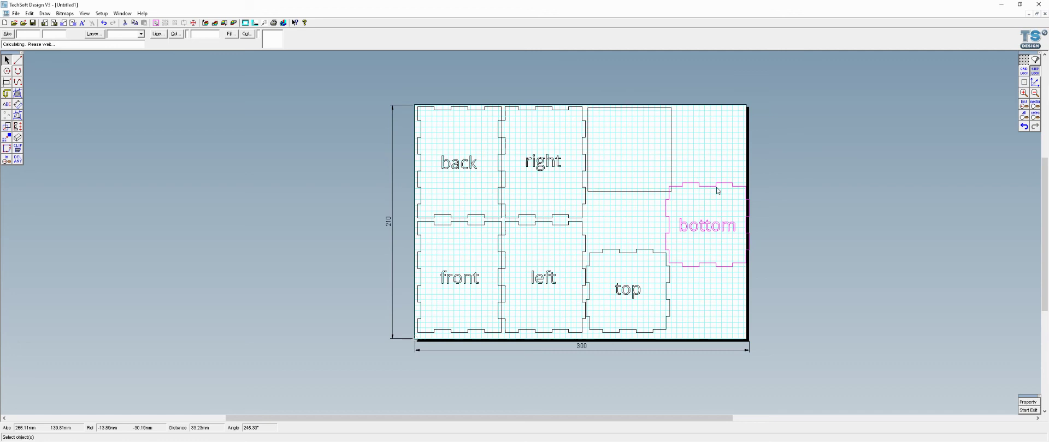
{"action": "left_click_drag", "start_coordinate": [707, 225], "coordinate": [716, 150]}
Move the top panel up from beside the left panel to sit close beneath the 75 mm square.
{"action": "left_click", "coordinate": [707, 245]}
{"action": "left_click", "coordinate": [649, 256]}
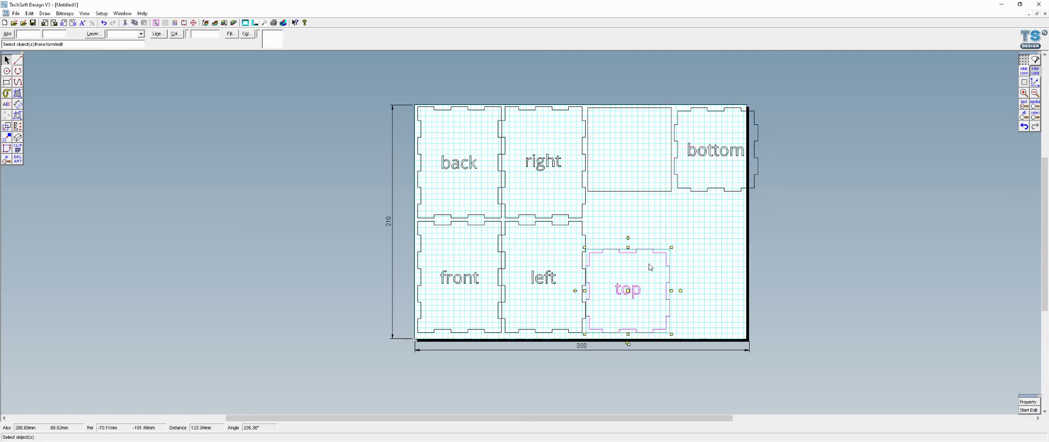
{"action": "left_click_drag", "start_coordinate": [632, 296], "coordinate": [630, 236]}
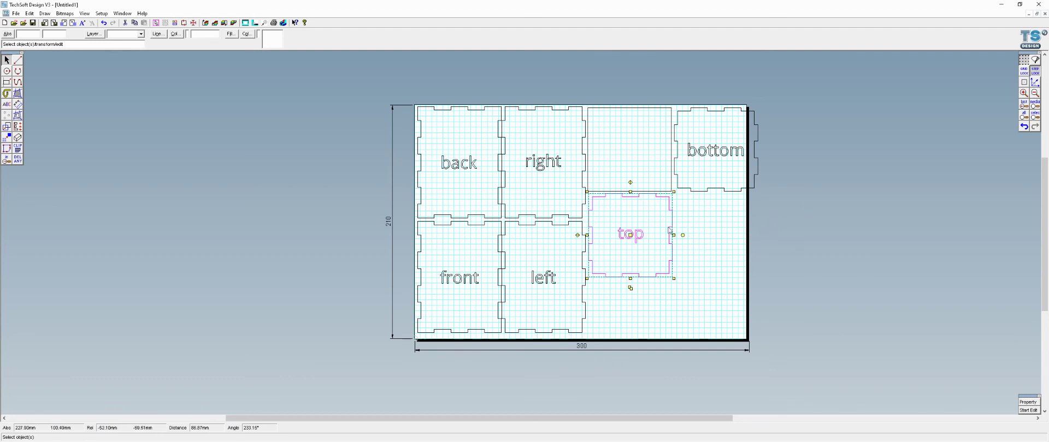
{"action": "left_click", "coordinate": [280, 205]}
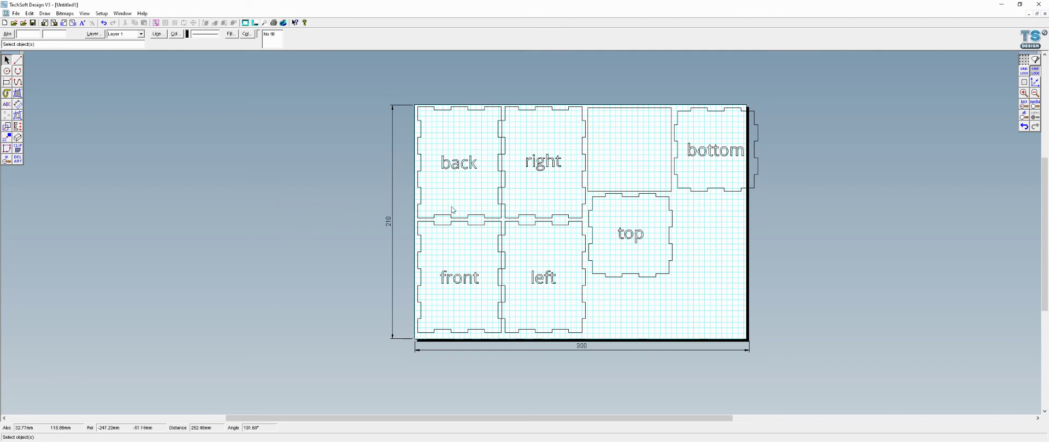
Try recolouring the whole grouped back panel, outline and label together, to blue.
{"action": "left_click", "coordinate": [451, 116]}
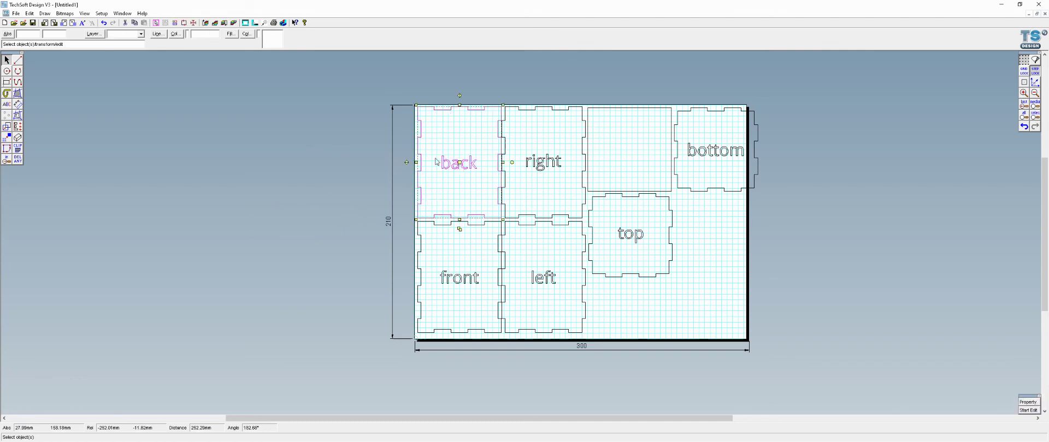
{"action": "left_click", "coordinate": [176, 34]}
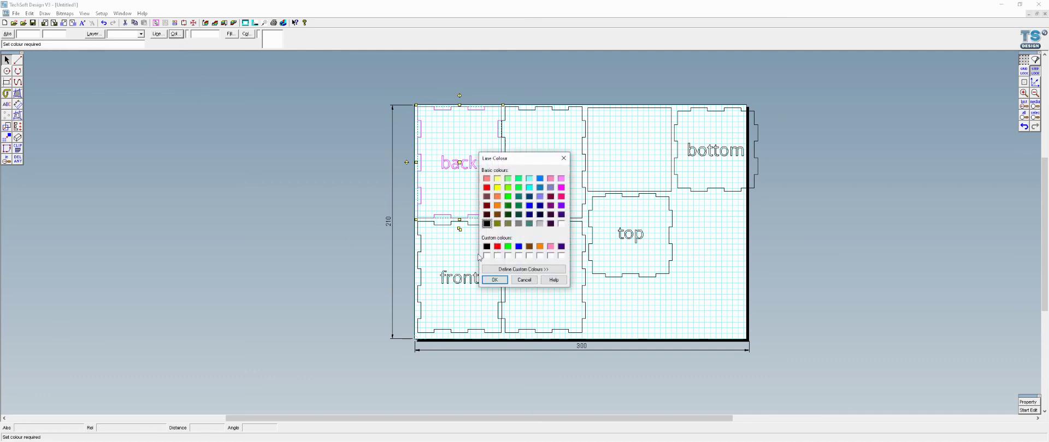
{"action": "left_click", "coordinate": [518, 247]}
{"action": "left_click", "coordinate": [494, 279]}
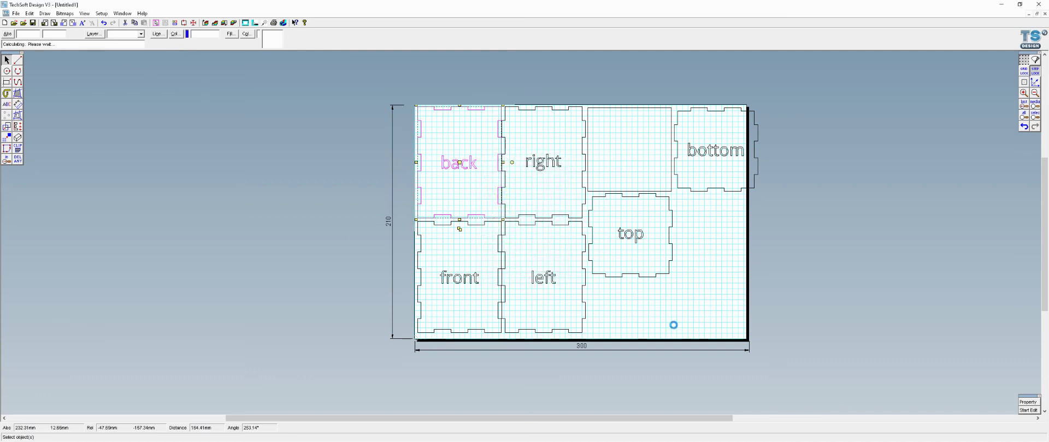
{"action": "scroll", "coordinate": [448, 117], "scroll_direction": "up", "scroll_amount": 5}
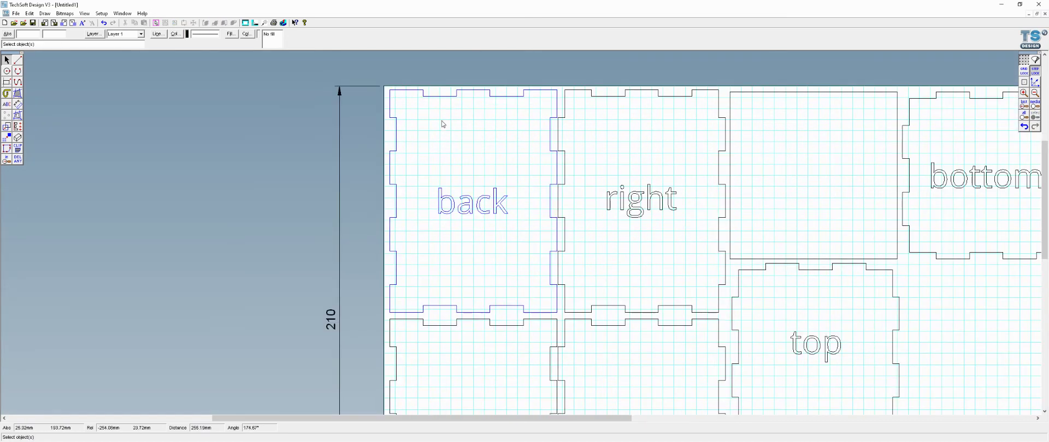
{"action": "scroll", "coordinate": [550, 279], "scroll_direction": "down", "scroll_amount": 1}
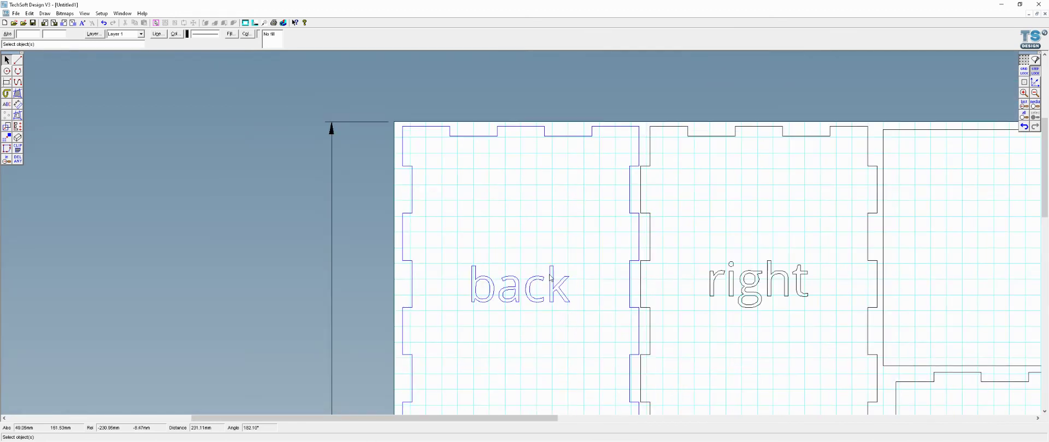
{"action": "scroll", "coordinate": [528, 294], "scroll_direction": "down", "scroll_amount": 4}
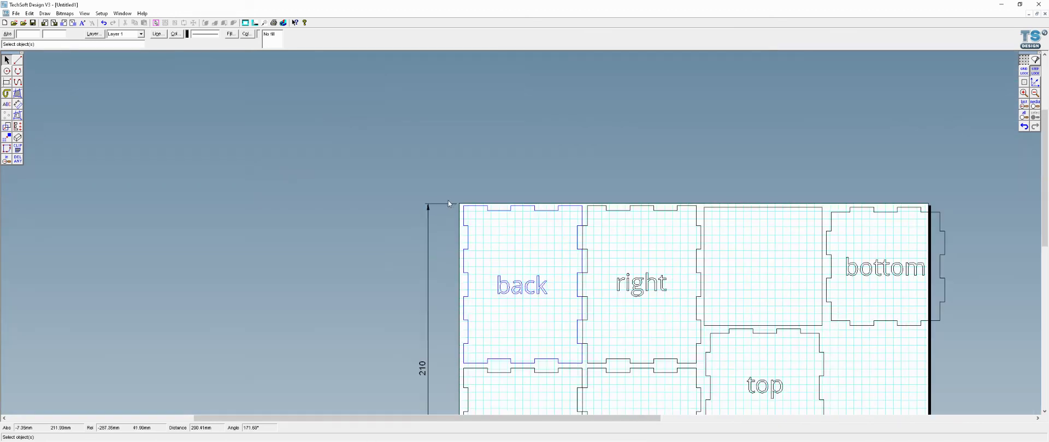
{"action": "scroll", "coordinate": [588, 348], "scroll_direction": "up", "scroll_amount": 1}
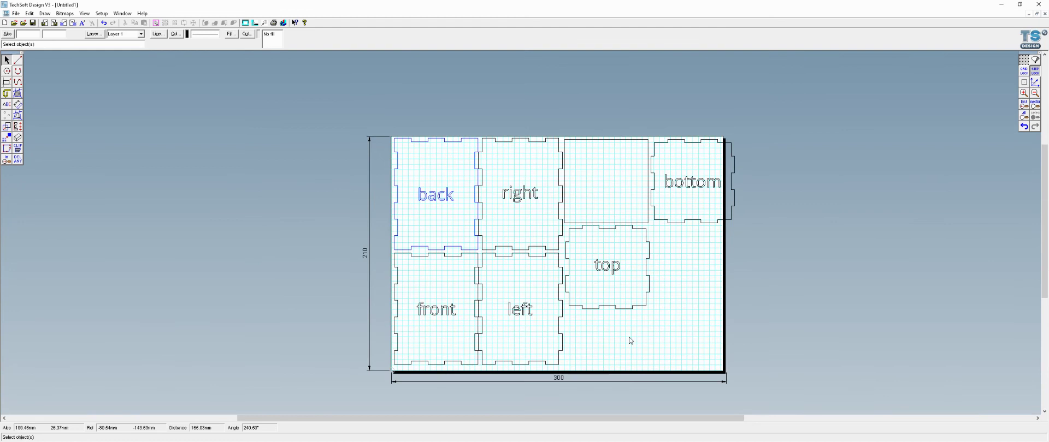
Undo the blue recolouring of the back panel and leave the panel deselected.
{"action": "left_click", "coordinate": [1036, 105]}
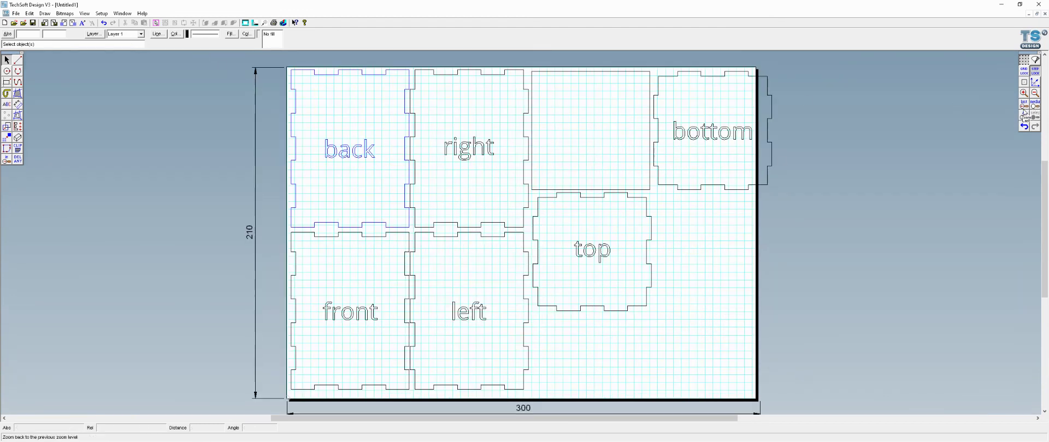
{"action": "left_click", "coordinate": [1024, 127]}
{"action": "left_click", "coordinate": [338, 80]}
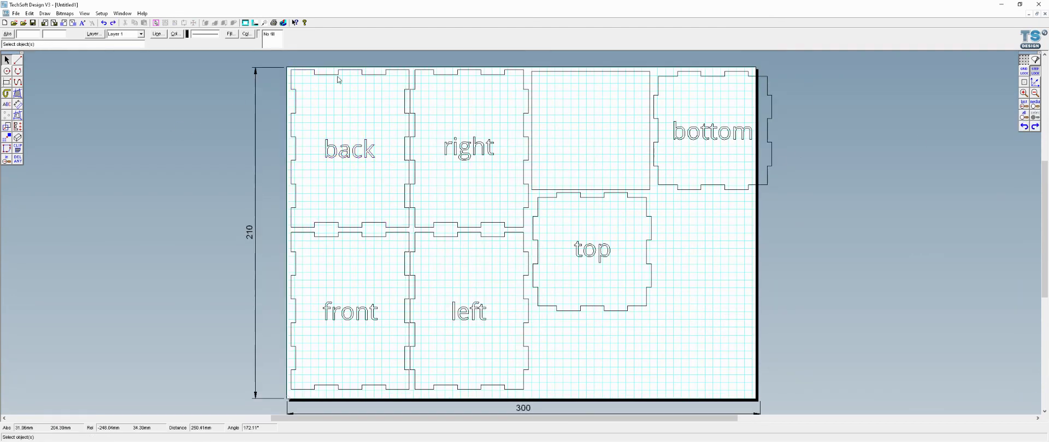
{"action": "left_click", "coordinate": [332, 81]}
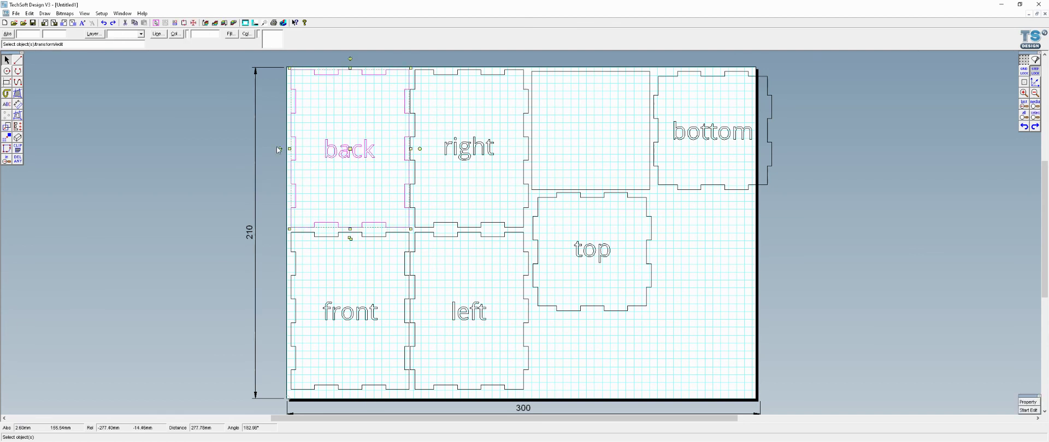
{"action": "left_click", "coordinate": [168, 146]}
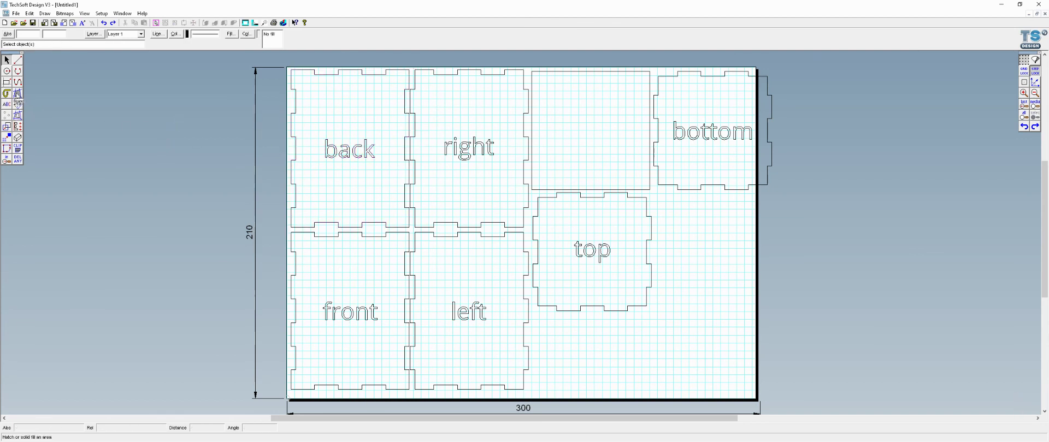
Set up the contour tool to draw a graphical path in a blue line colour.
{"action": "left_click", "coordinate": [18, 115]}
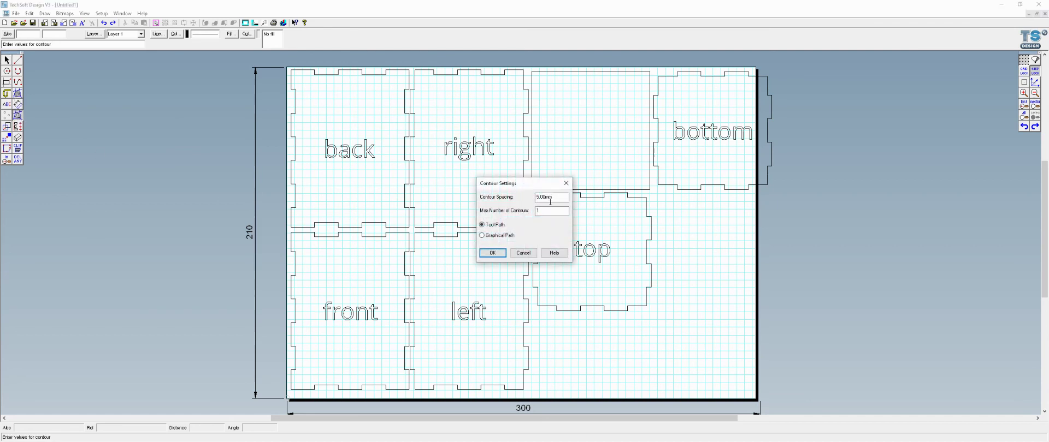
{"action": "left_click", "coordinate": [500, 235]}
{"action": "left_click", "coordinate": [492, 253]}
{"action": "left_click", "coordinate": [176, 35]}
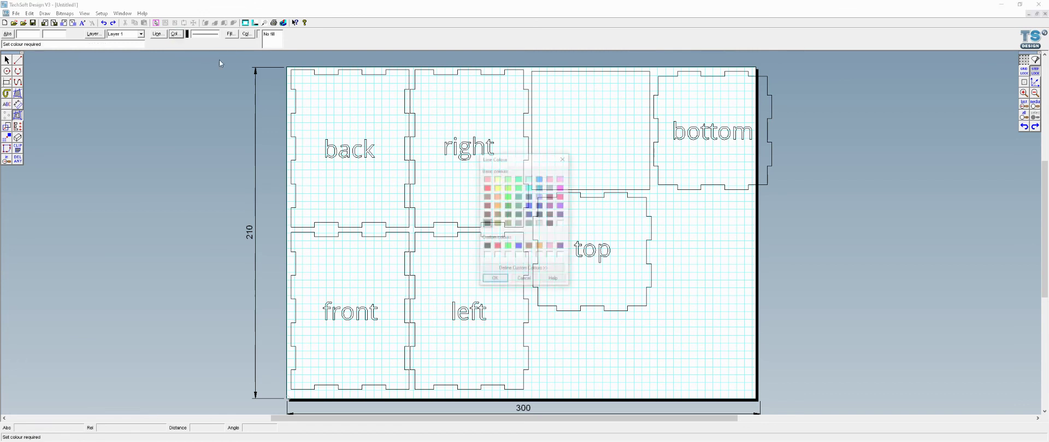
{"action": "left_click", "coordinate": [519, 247]}
{"action": "left_click", "coordinate": [494, 280]}
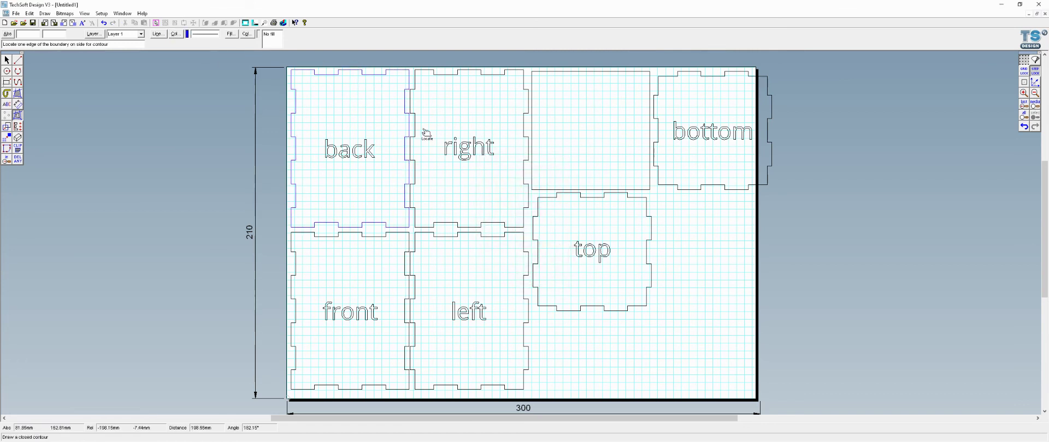
Draw blue contours over the outlines of all six box panels and the blank 75 mm square.
{"action": "left_click", "coordinate": [468, 69]}
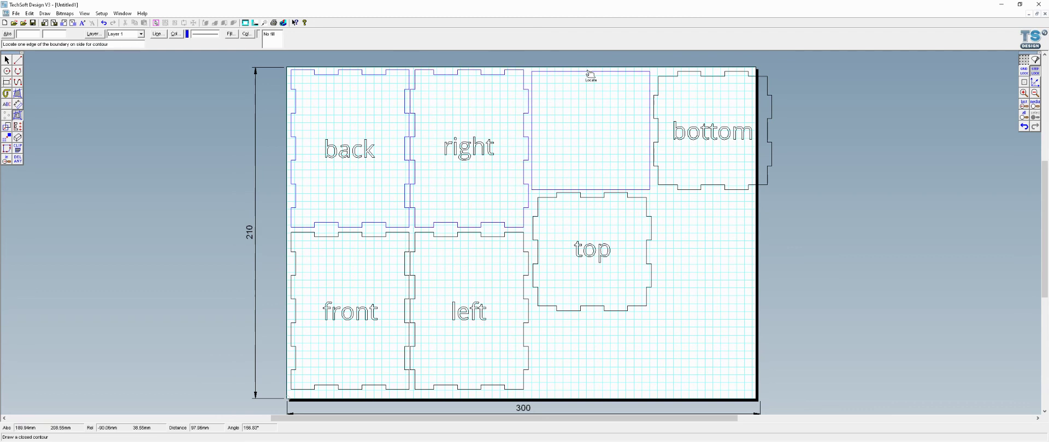
{"action": "left_click", "coordinate": [699, 75]}
{"action": "left_click", "coordinate": [528, 236]}
{"action": "left_click", "coordinate": [410, 244]}
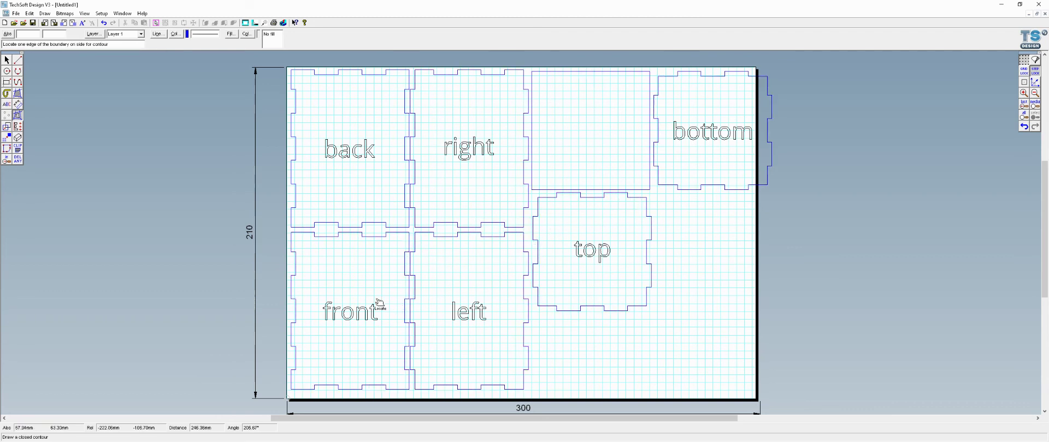
{"action": "key", "text": "Escape"}
Move the original front panel off the sheet to check the blue contour beneath it, and undo the move.
{"action": "left_click", "coordinate": [400, 263]}
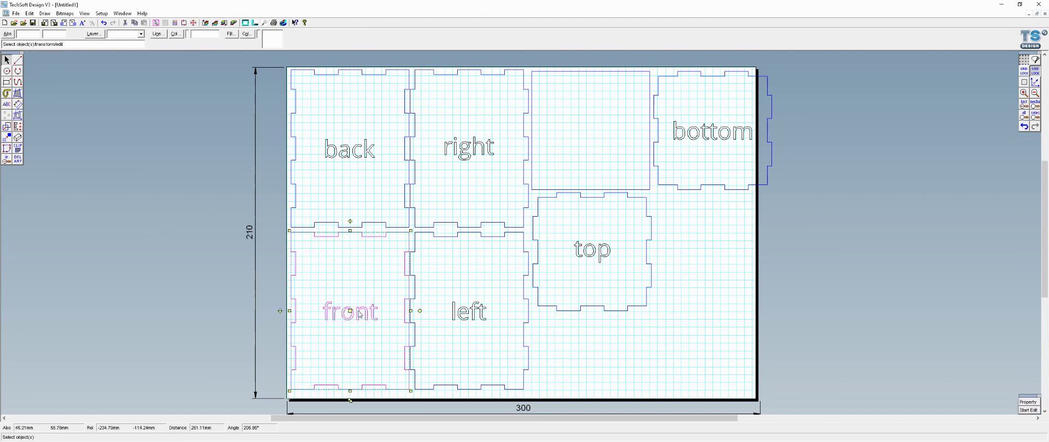
{"action": "left_click_drag", "start_coordinate": [354, 316], "coordinate": [180, 285]}
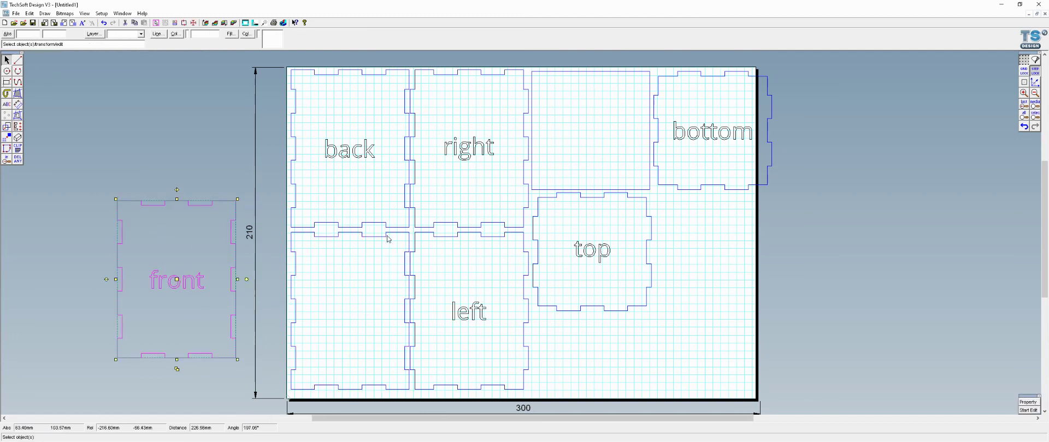
{"action": "left_click", "coordinate": [211, 234]}
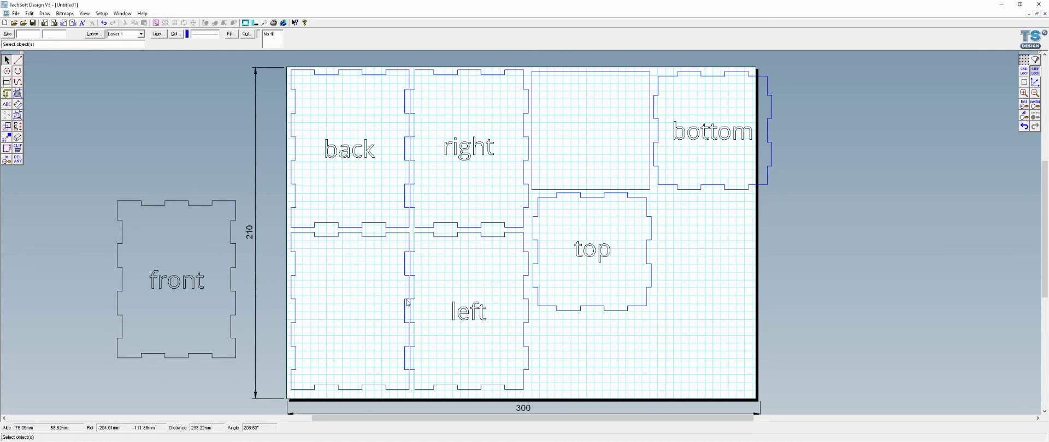
{"action": "key", "text": "ctrl+z"}
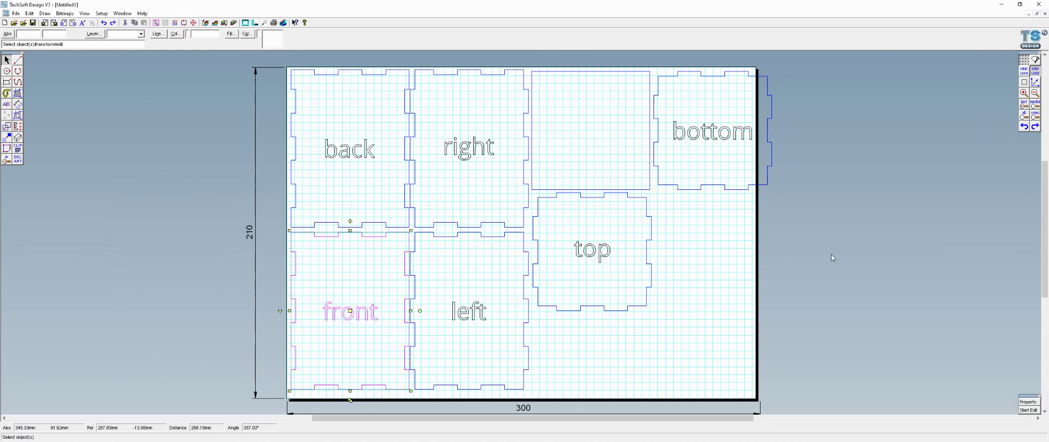
{"action": "left_click", "coordinate": [832, 258]}
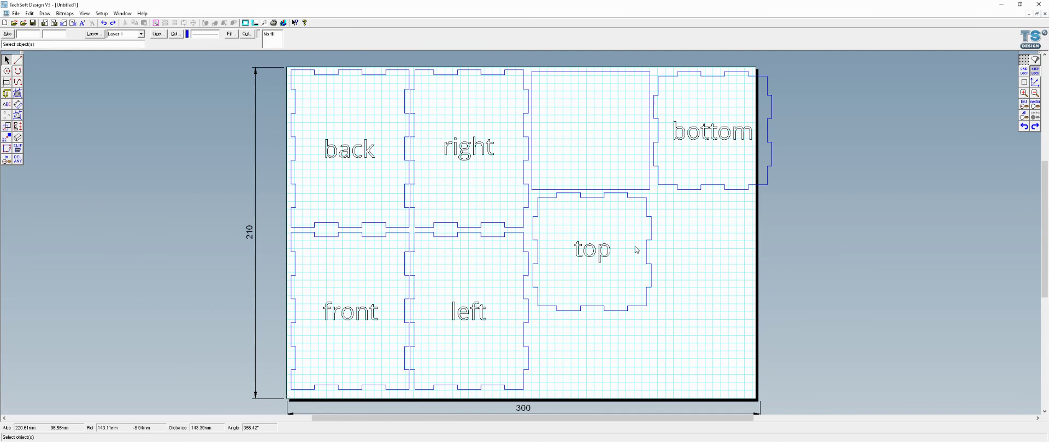